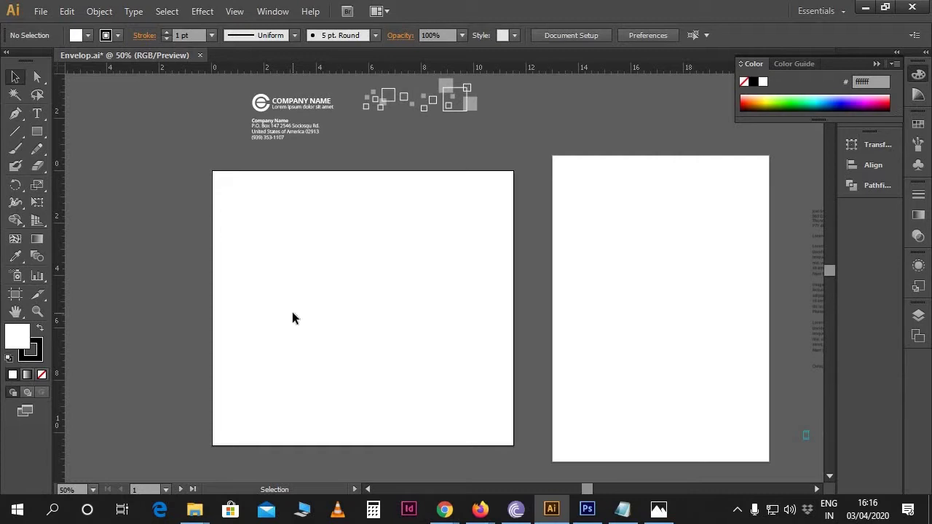
# - Create a 9 in × 4.25 in rectangle on the left artboard using the Rectangle dialog
pyautogui.scroll(2, 293, 315)
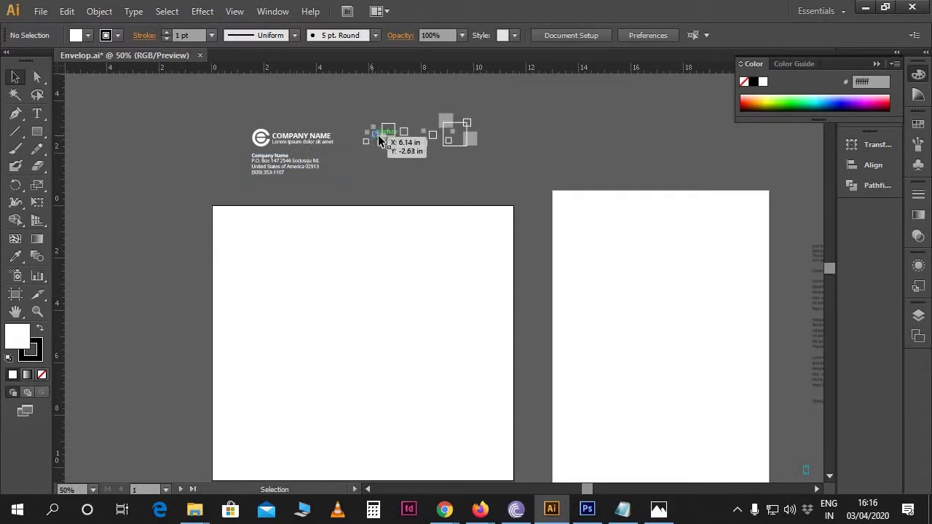
pyautogui.press('space')
pyautogui.moveTo(558, 306); pyautogui.dragTo(456, 240)
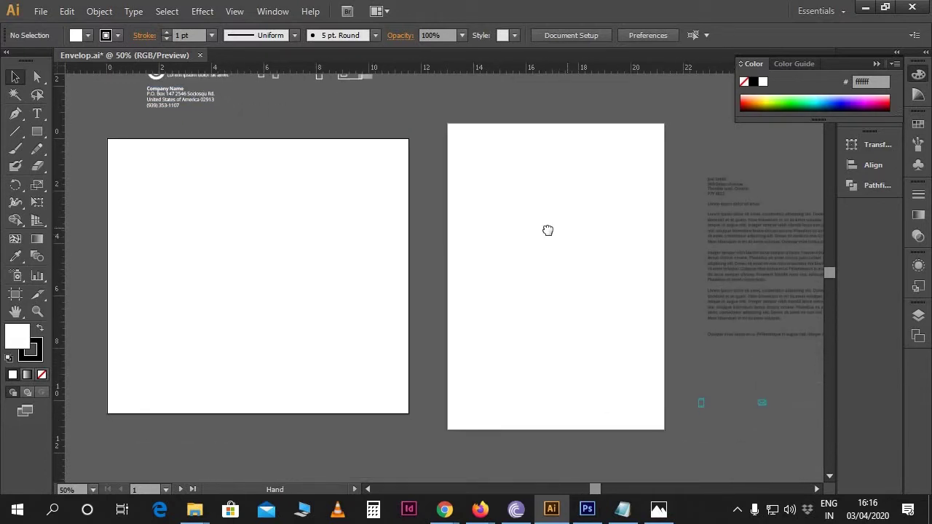
pyautogui.moveTo(547, 229); pyautogui.dragTo(493, 241)
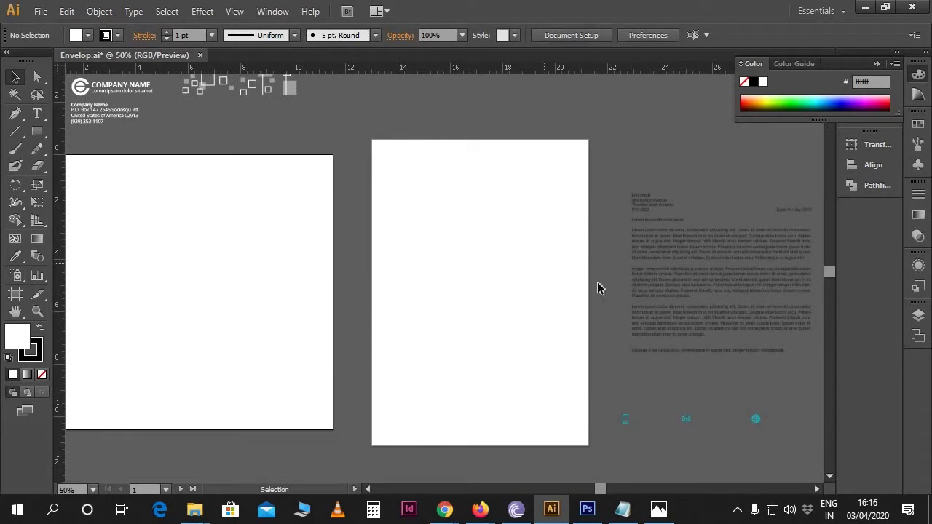
pyautogui.press('space')
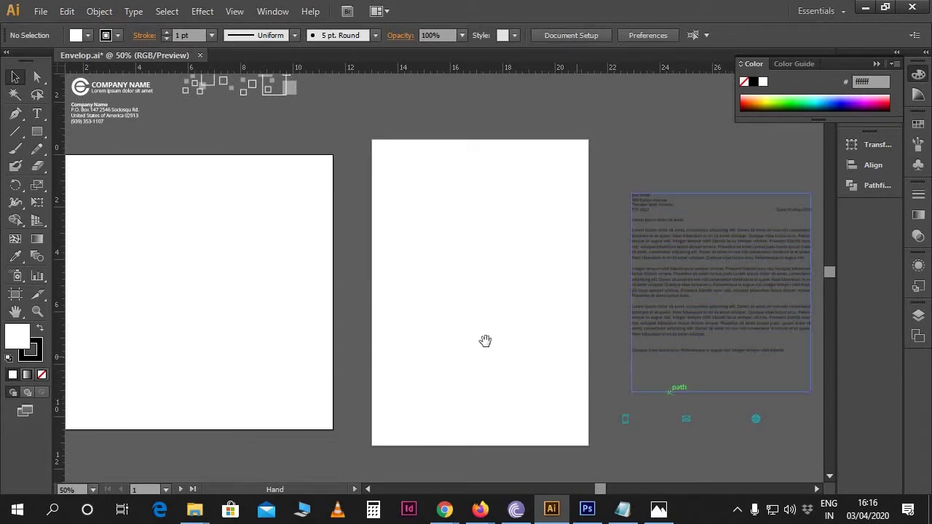
pyautogui.moveTo(296, 298); pyautogui.dragTo(430, 286)
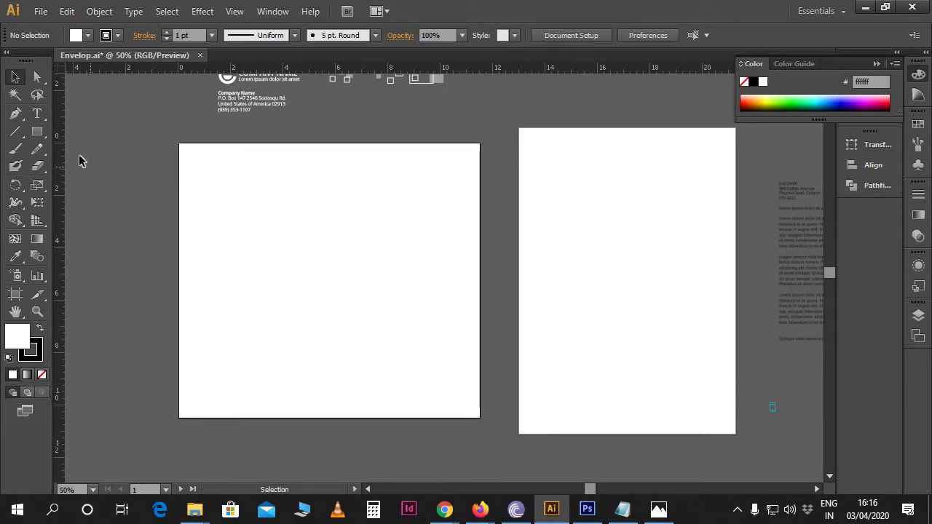
pyautogui.click(39, 132)
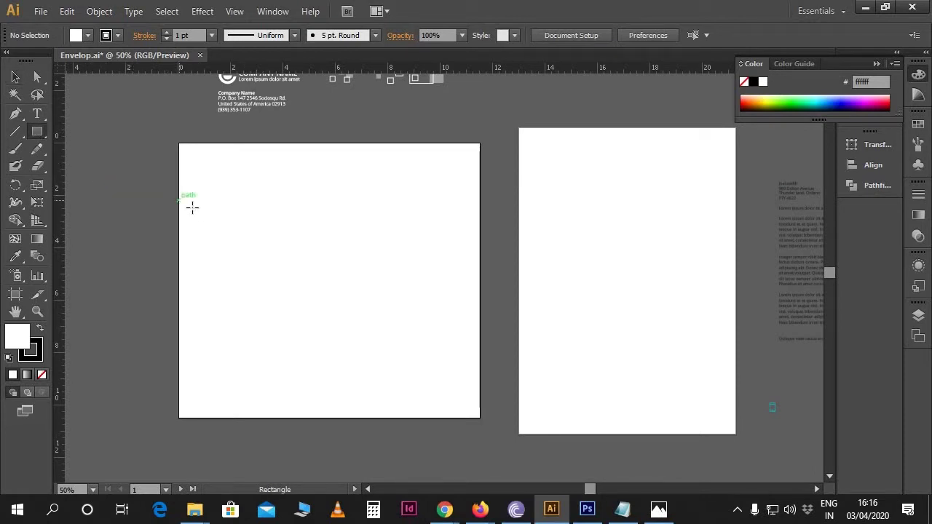
pyautogui.click(205, 219)
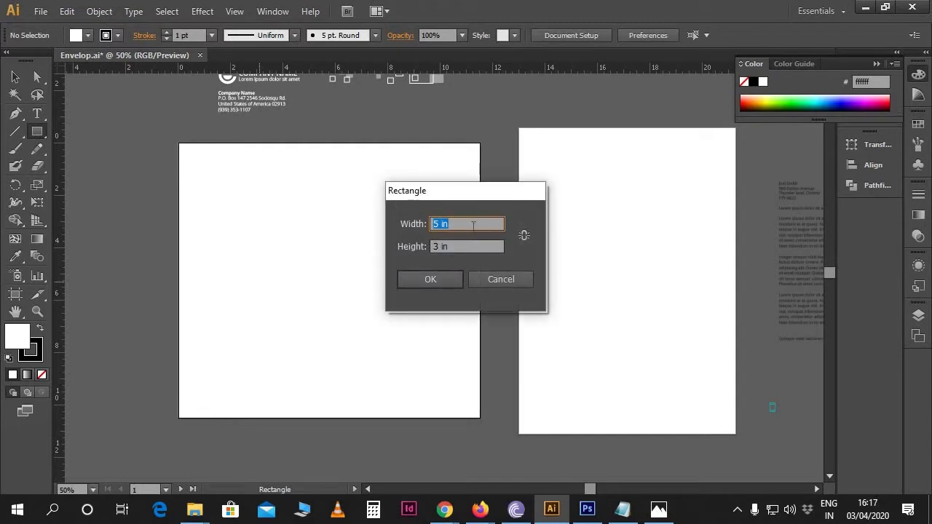
pyautogui.write('9')
pyautogui.press('Tab')
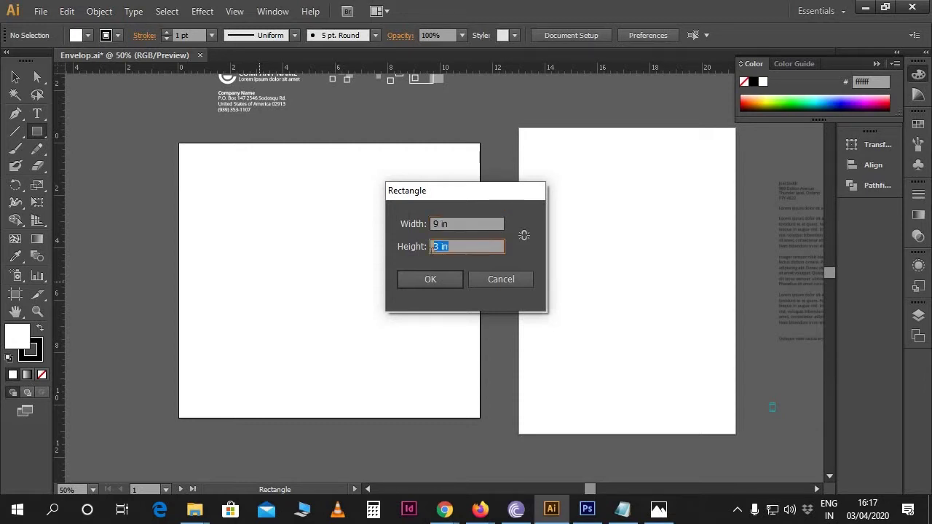
pyautogui.write('4.25')
pyautogui.click(438, 279)
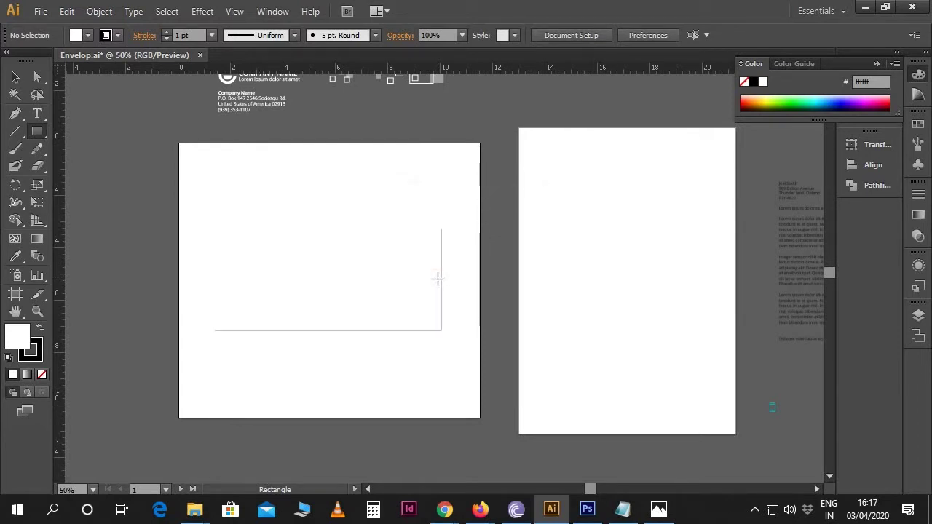
pyautogui.click(18, 80)
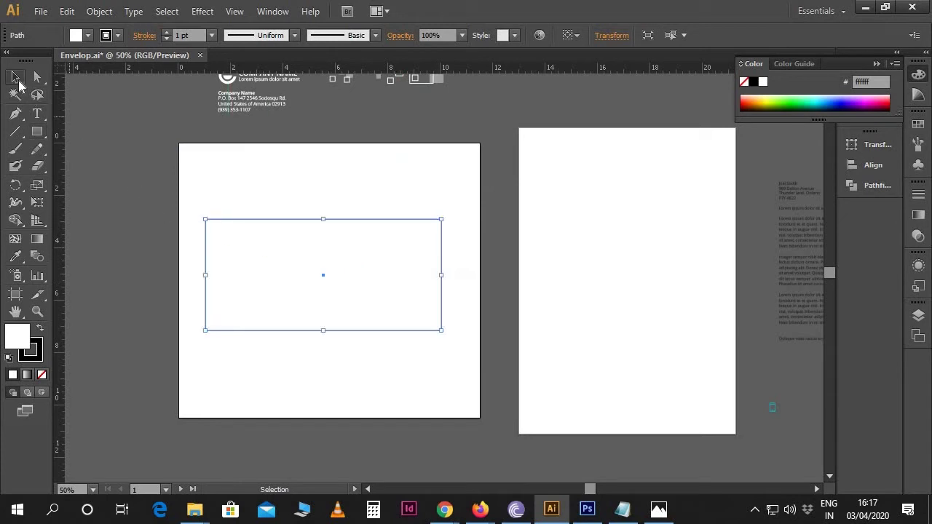
# - Move the rectangle up near the artboard top and drag a copy directly beneath it
pyautogui.click(152, 256)
pyautogui.hotkey('ctrl', '=')
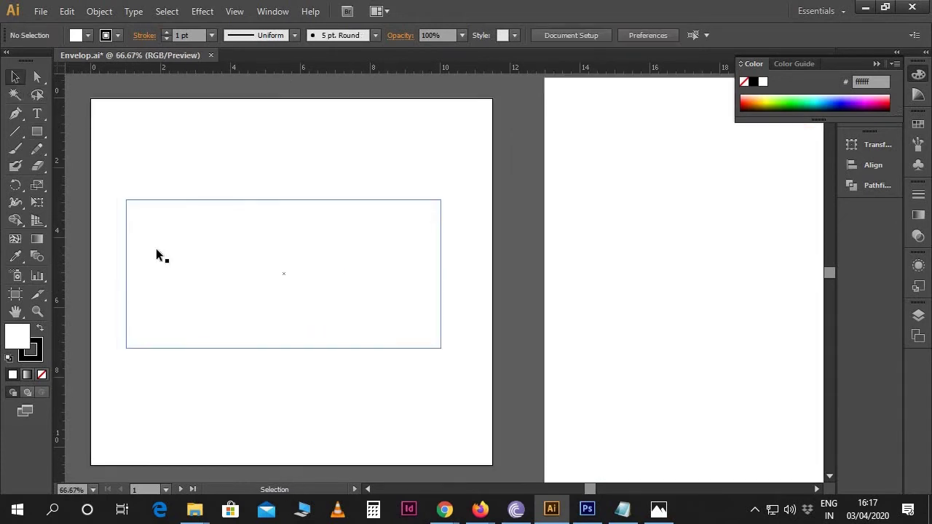
pyautogui.moveTo(173, 258); pyautogui.dragTo(262, 259)
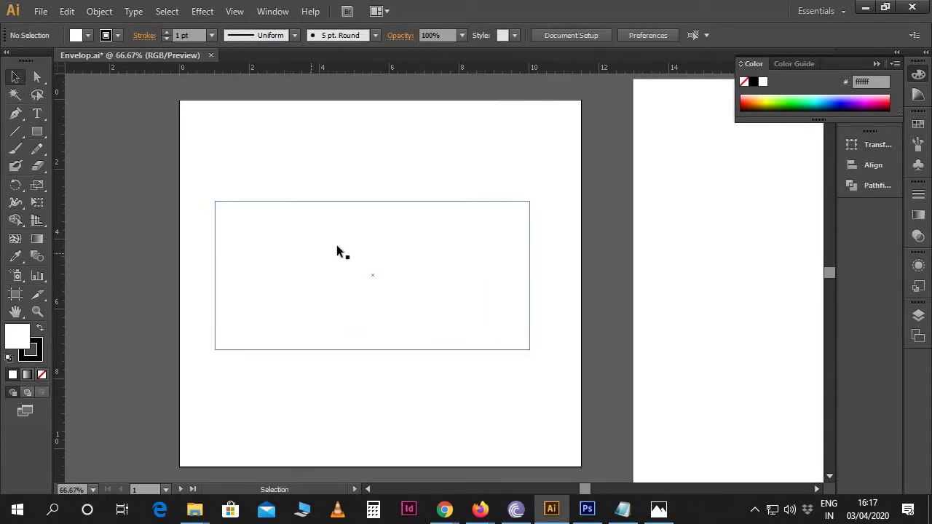
pyautogui.moveTo(340, 223); pyautogui.dragTo(343, 177)
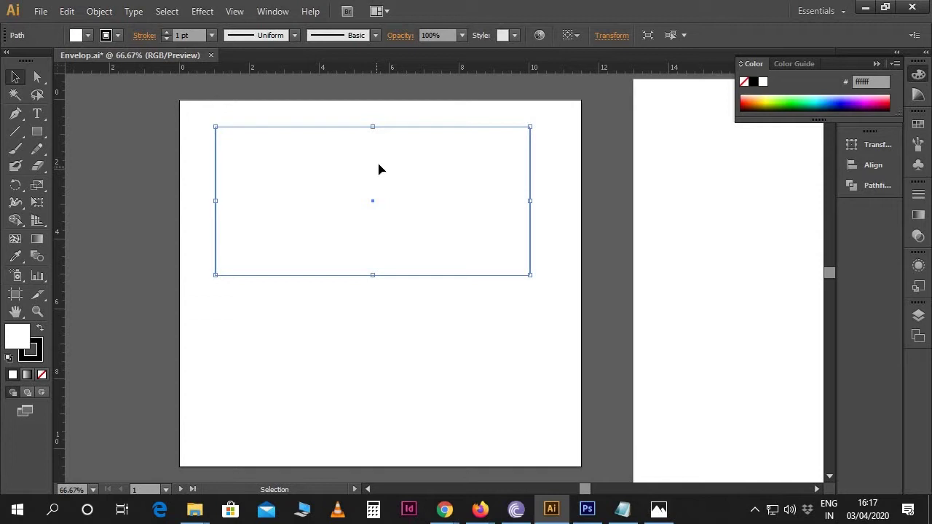
pyautogui.moveTo(381, 173); pyautogui.dragTo(379, 318)
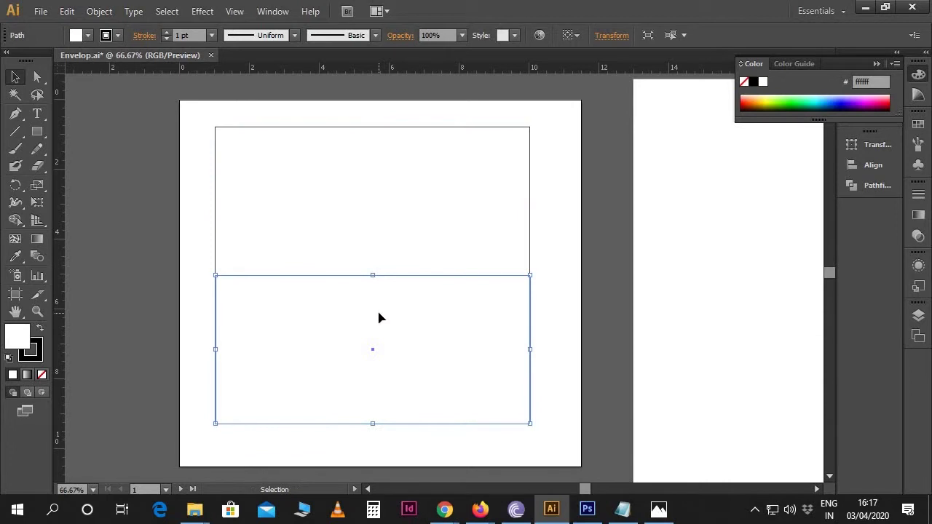
# - Resize the lower rectangle to 4 in tall, anchored at its top edge
pyautogui.click(551, 337)
pyautogui.scroll(-1, 498, 382)
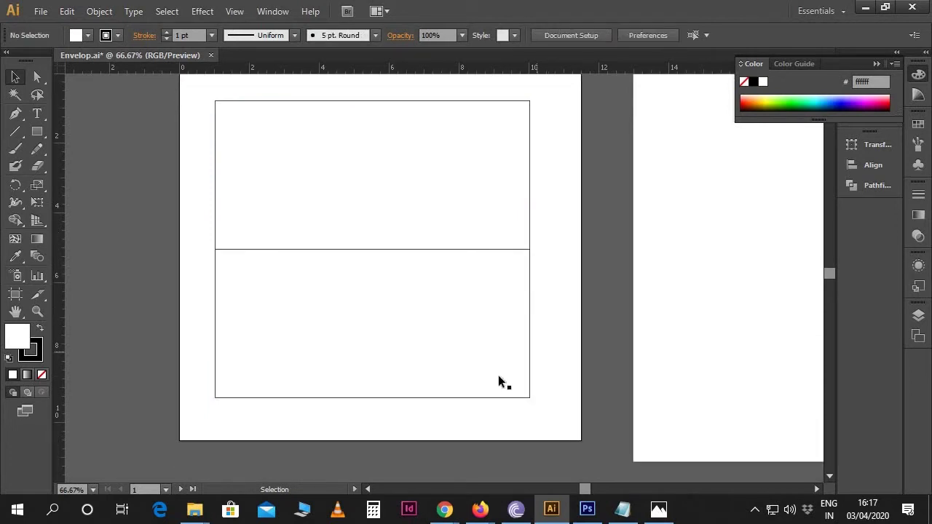
pyautogui.click(455, 397)
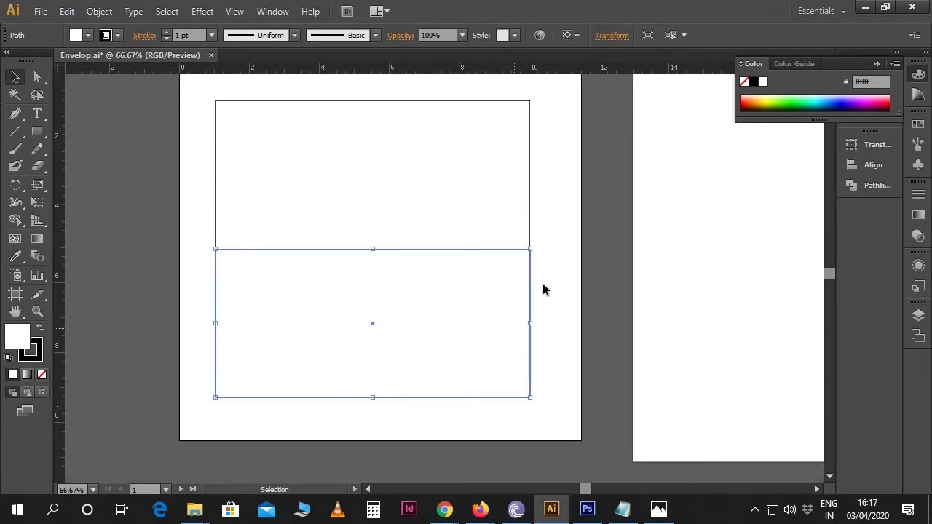
pyautogui.click(603, 40)
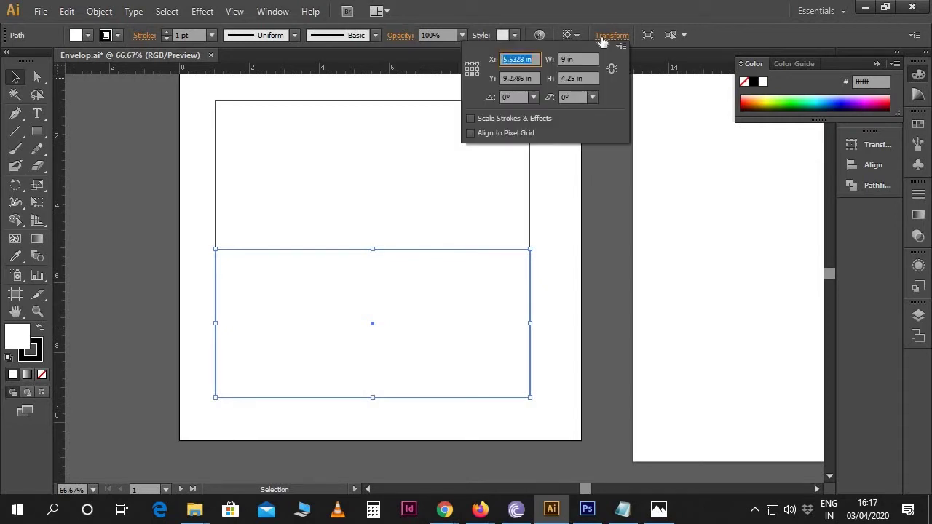
pyautogui.click(589, 78)
pyautogui.click(472, 65)
pyautogui.write('4')
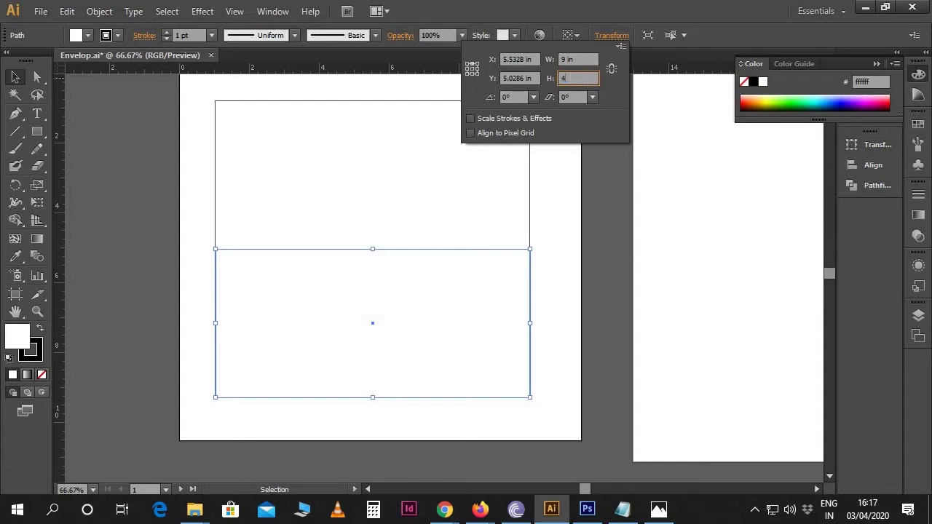
pyautogui.press('Return')
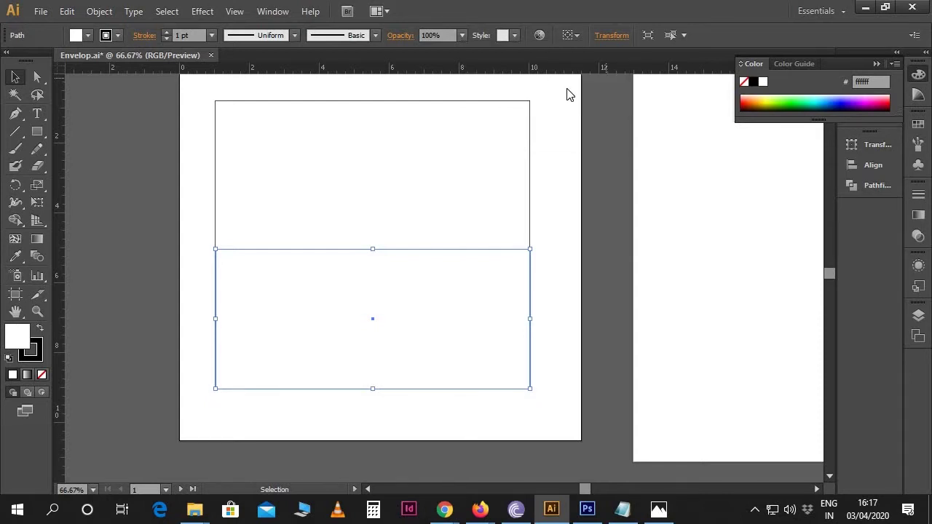
pyautogui.click(593, 260)
pyautogui.scroll(1, 593, 262)
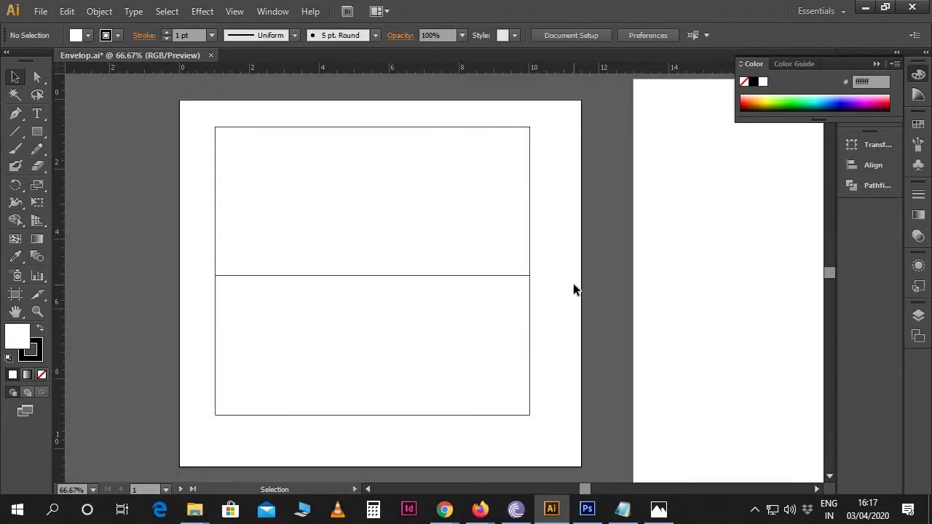
pyautogui.click(530, 215)
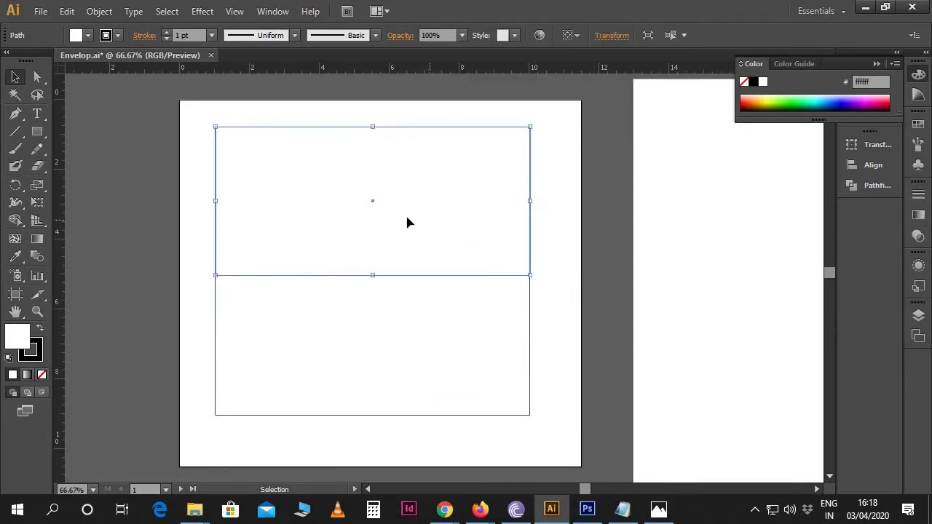
# - Copy the top rectangle to its right edge and narrow the copy to 0.75 in wide, anchored left
pyautogui.moveTo(346, 127); pyautogui.dragTo(655, 134)
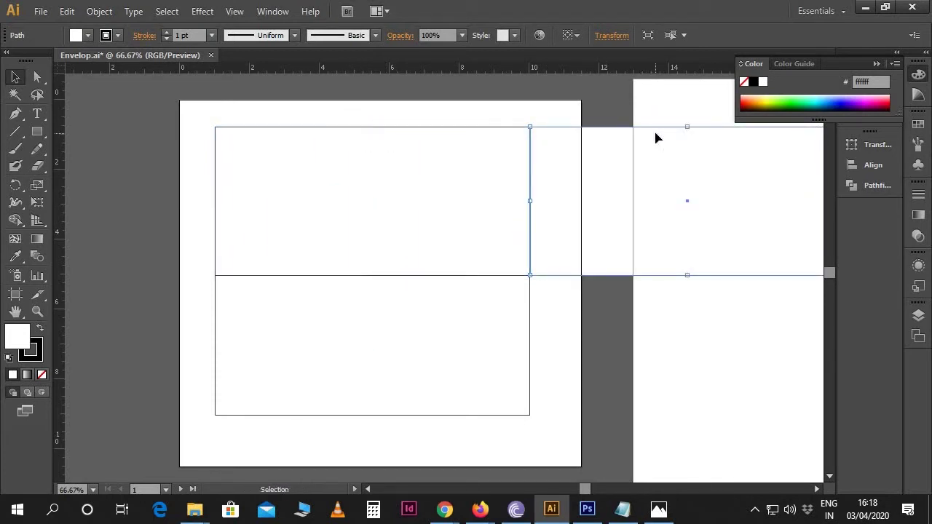
pyautogui.click(611, 36)
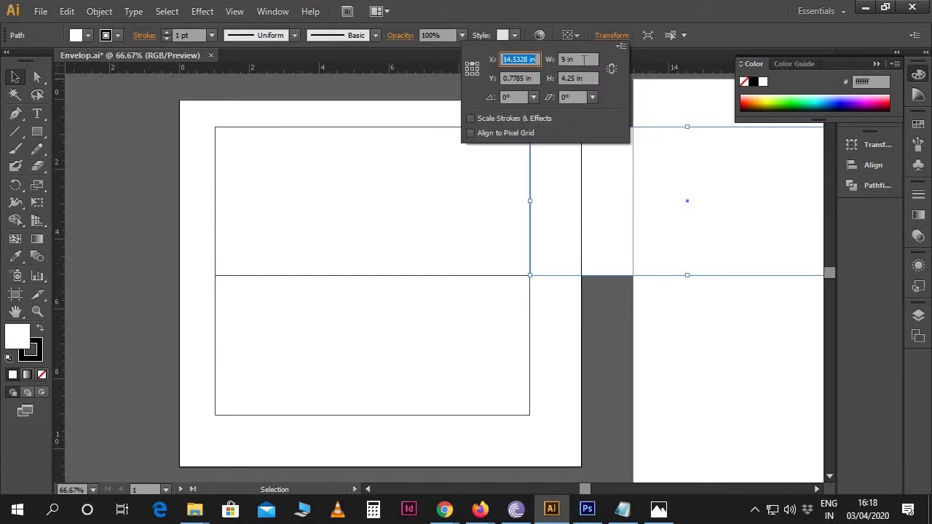
pyautogui.click(578, 60)
pyautogui.doubleClick(572, 59)
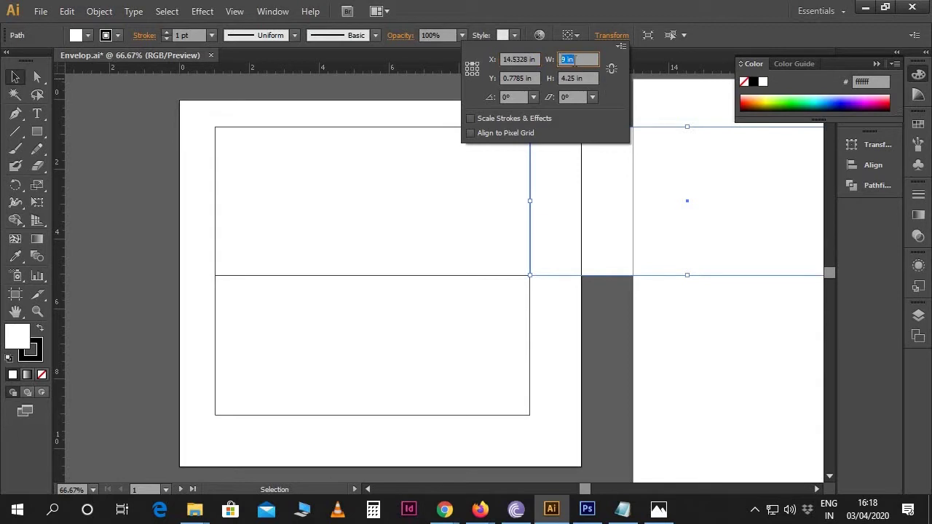
pyautogui.press('BackSpace')
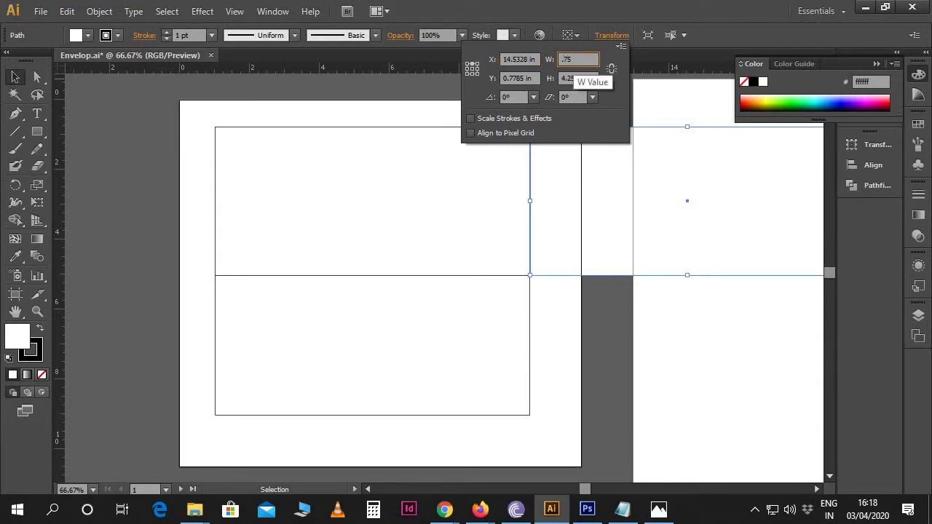
pyautogui.click(466, 68)
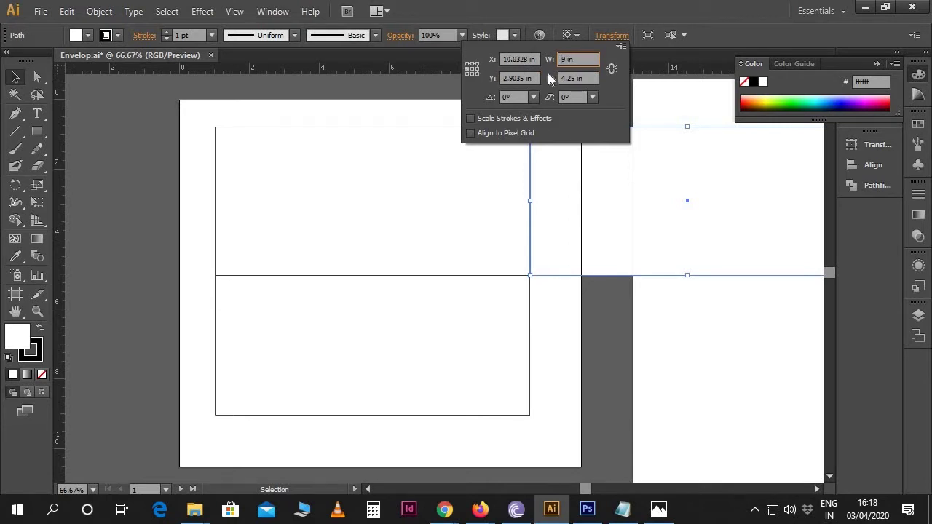
pyautogui.moveTo(580, 59); pyautogui.dragTo(564, 59)
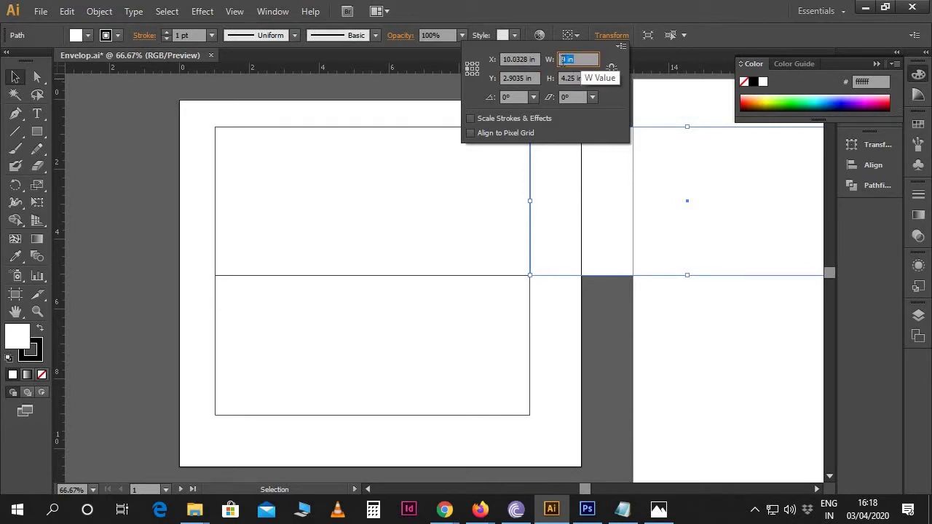
pyautogui.write('.75')
pyautogui.press('Return')
pyautogui.click(576, 166)
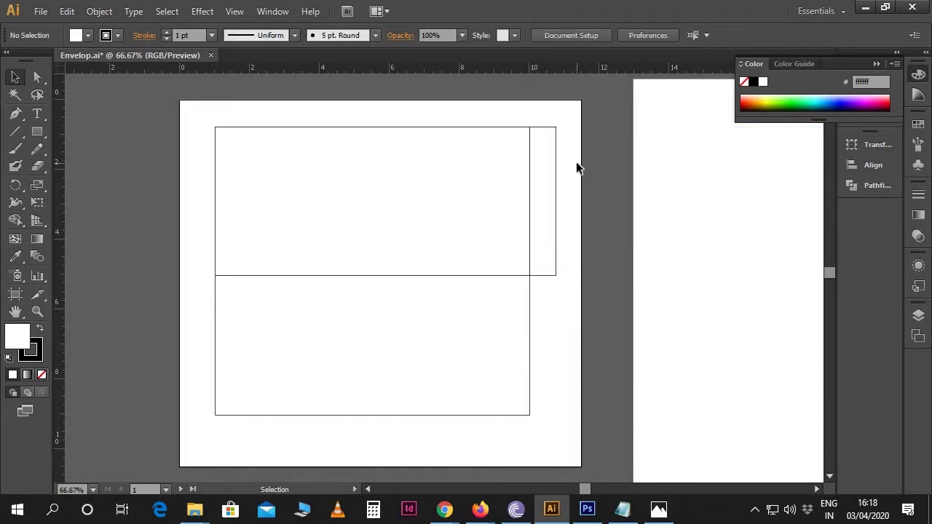
# - Taper the narrow right flap into a trapezoid by moving its right-side anchors
pyautogui.moveTo(575, 166); pyautogui.dragTo(599, 168)
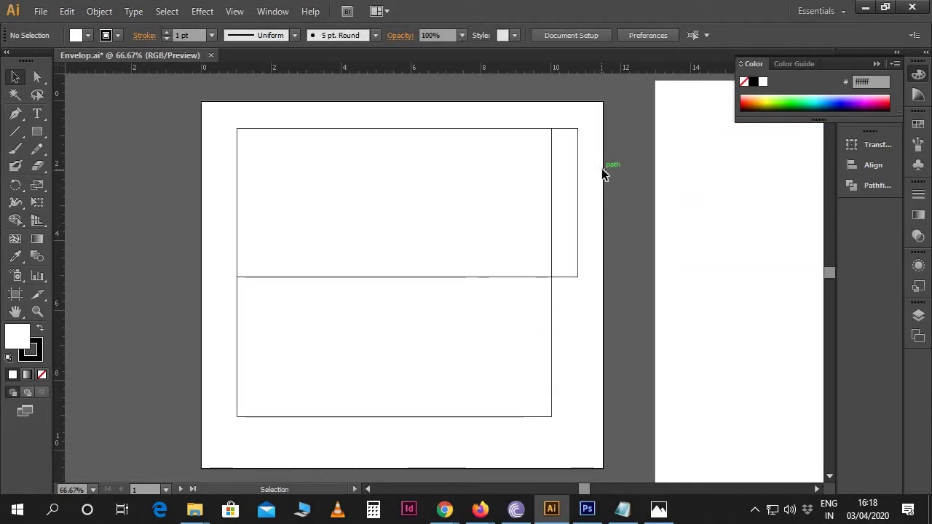
pyautogui.scroll(1, 602, 173)
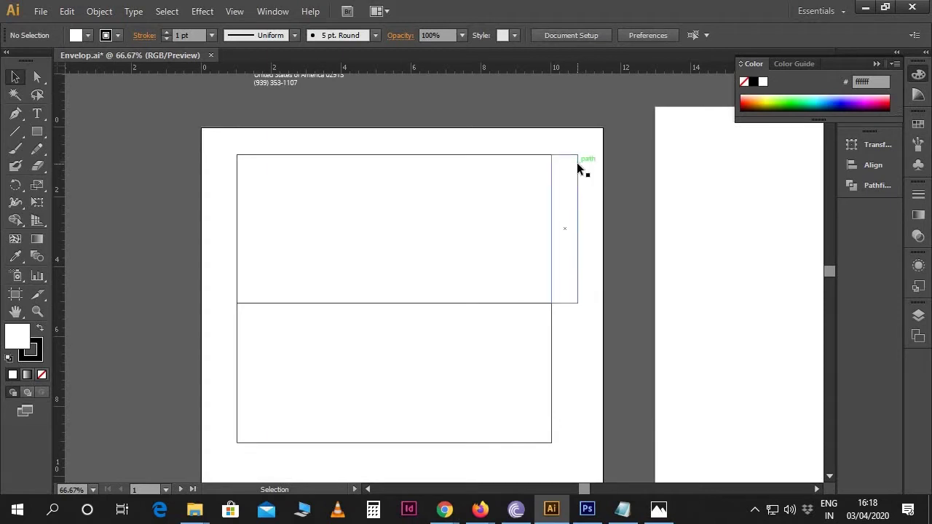
pyautogui.click(577, 167)
pyautogui.click(38, 77)
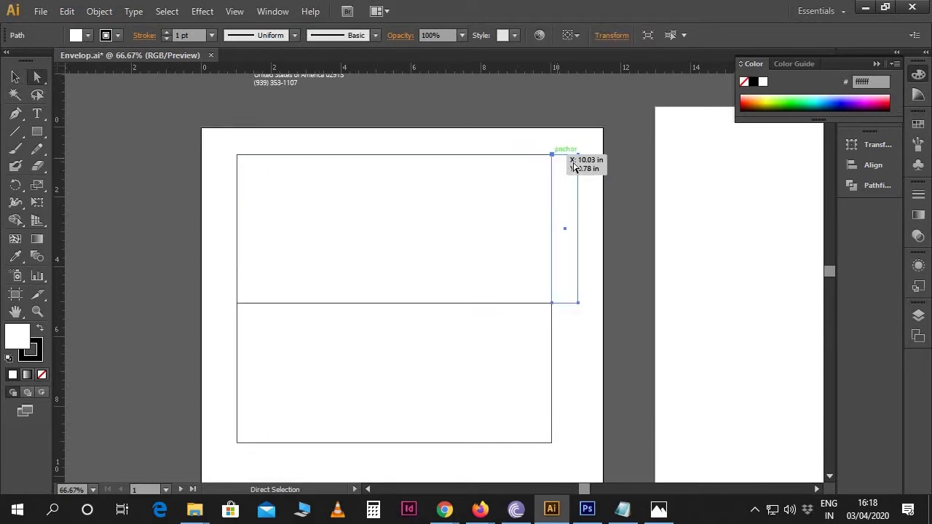
pyautogui.click(578, 155)
pyautogui.press('ctrl')
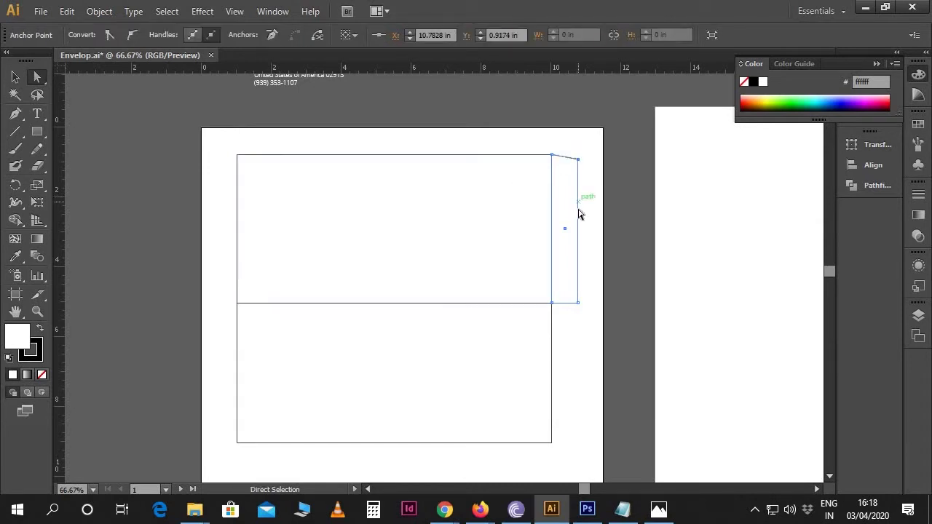
pyautogui.moveTo(579, 303); pyautogui.dragTo(578, 299)
pyautogui.press('ctrl')
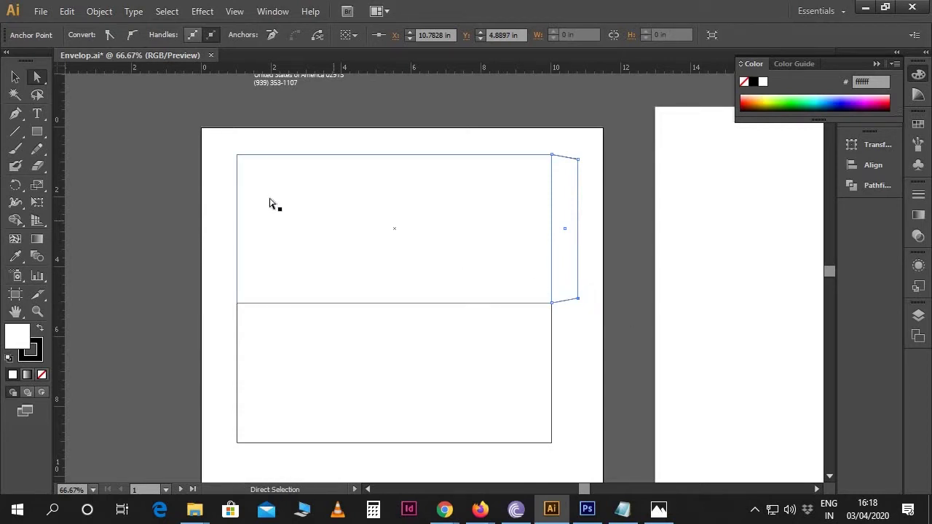
pyautogui.click(16, 78)
pyautogui.click(338, 248)
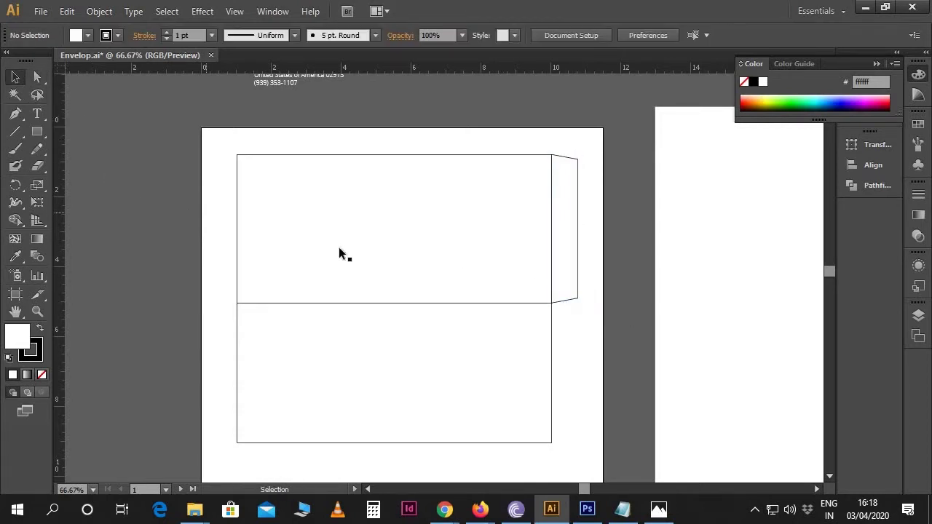
# - Copy the flap to the envelope's left edge and reflect it vertically
pyautogui.click(577, 272)
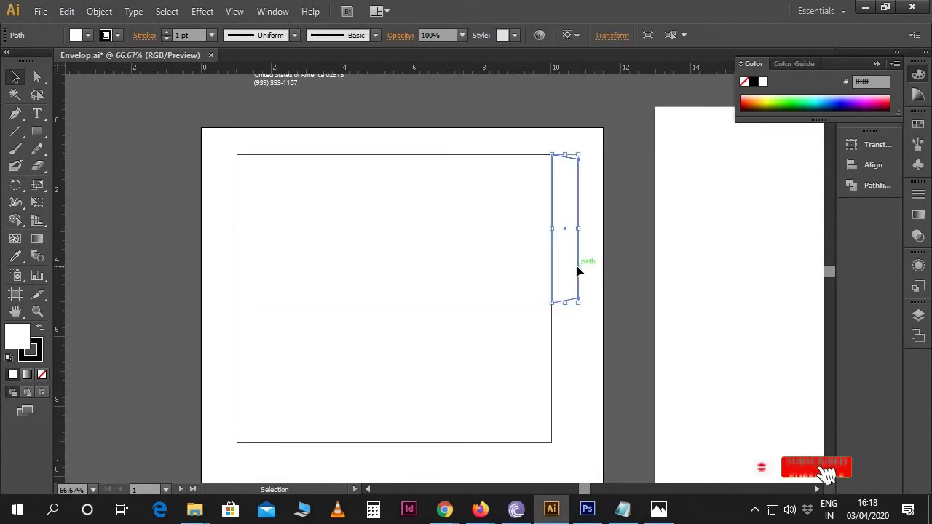
pyautogui.moveTo(577, 271); pyautogui.dragTo(238, 226)
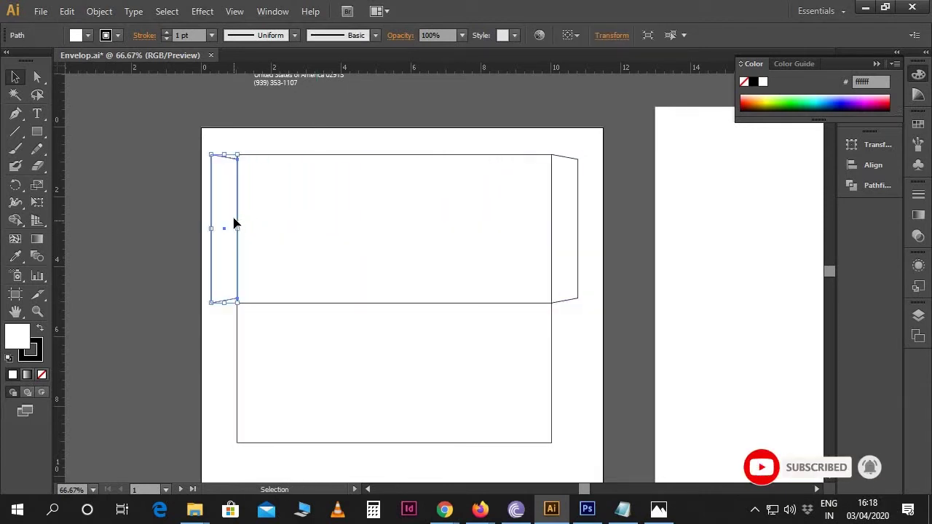
pyautogui.rightClick(233, 217)
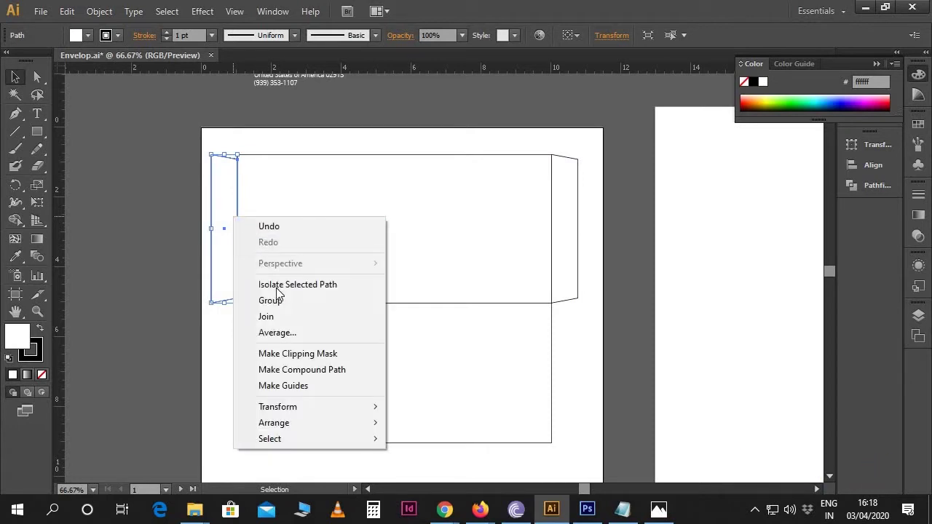
pyautogui.moveTo(301, 411)
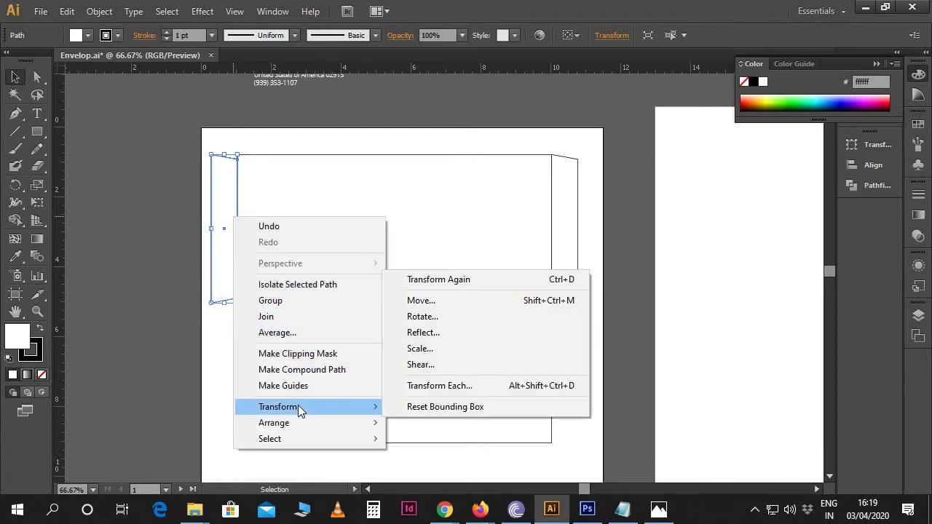
pyautogui.click(432, 340)
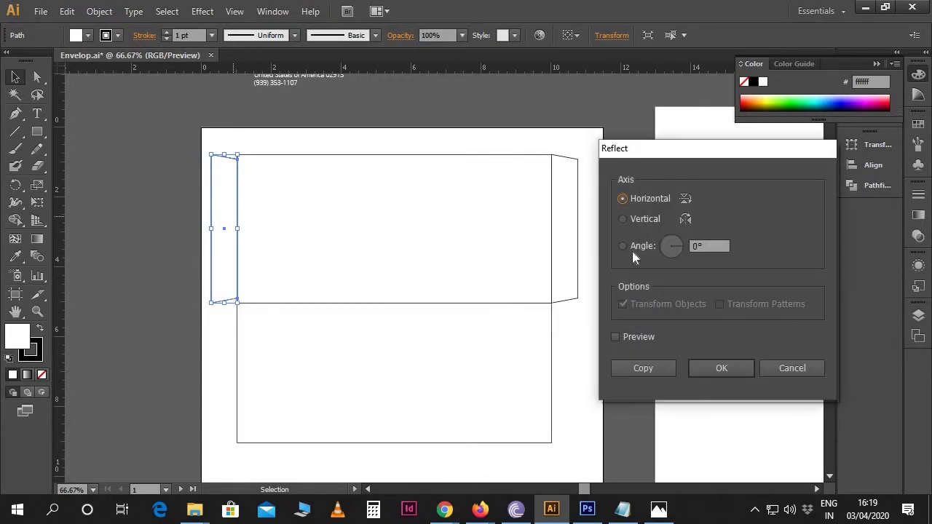
pyautogui.click(641, 220)
pyautogui.click(719, 368)
# - Select all the envelope pieces and move them down together
pyautogui.click(545, 316)
pyautogui.moveTo(207, 133); pyautogui.dragTo(559, 374)
pyautogui.moveTo(474, 277); pyautogui.dragTo(476, 308)
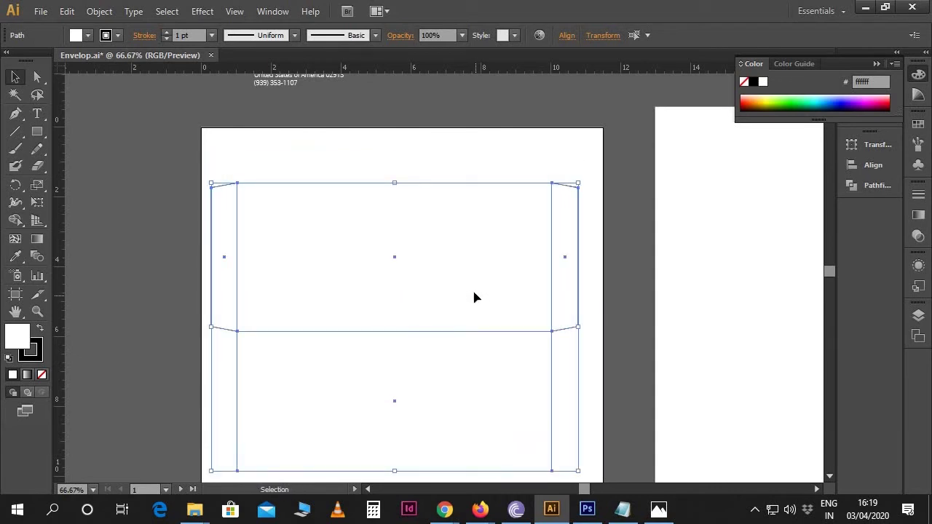
pyautogui.click(586, 311)
# - Copy the top body rectangle upward and set the copy's height to 1.25 in
pyautogui.click(498, 287)
pyautogui.moveTo(483, 306); pyautogui.dragTo(476, 154)
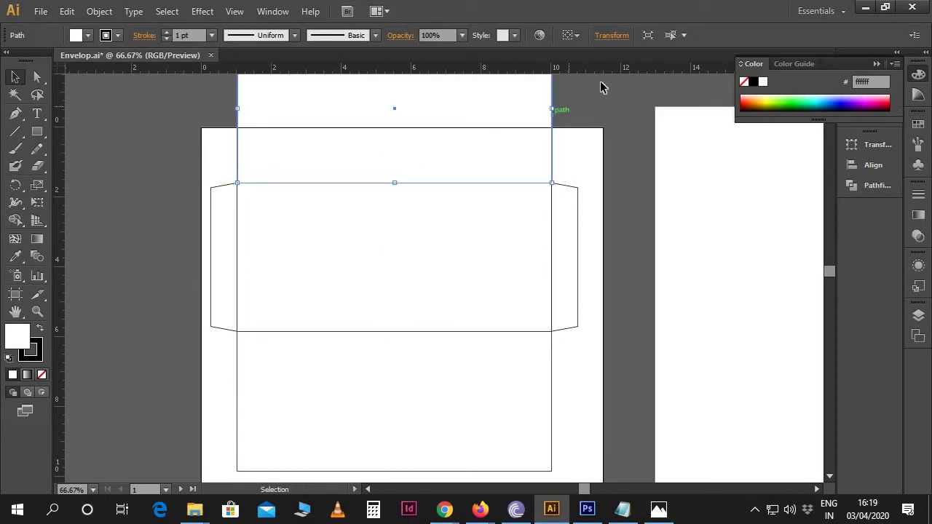
pyautogui.click(611, 35)
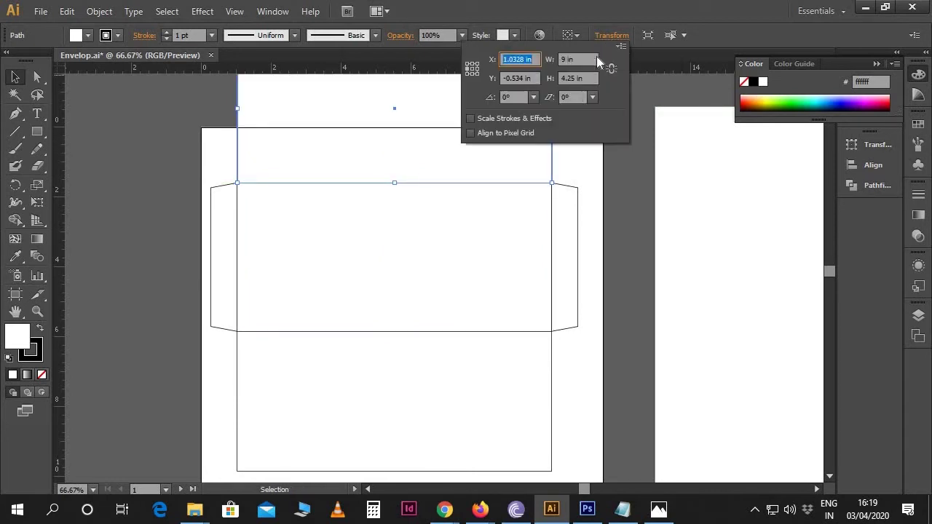
pyautogui.click(587, 78)
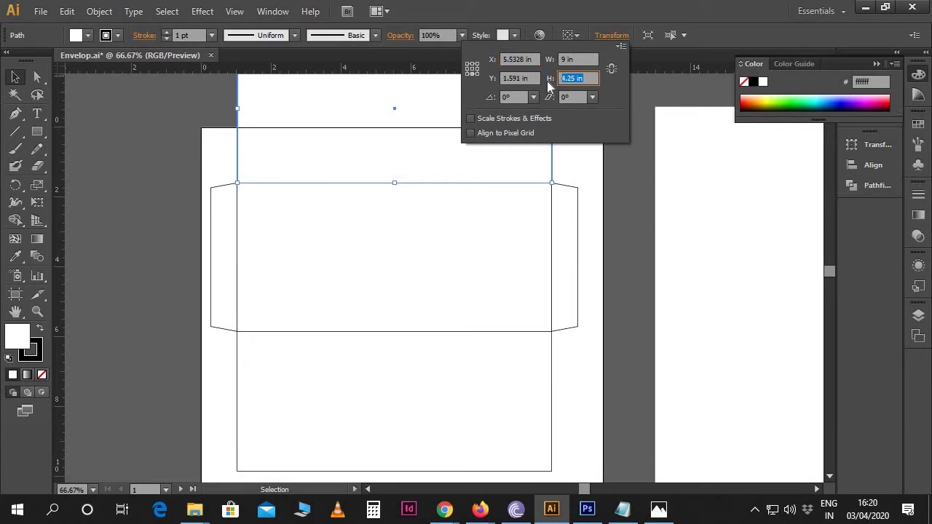
pyautogui.write('1.25')
pyautogui.press('Return')
pyautogui.click(599, 130)
# - Select the whole envelope and nudge it down and right to centre it on the artboard
pyautogui.hotkey('ctrl', '-')
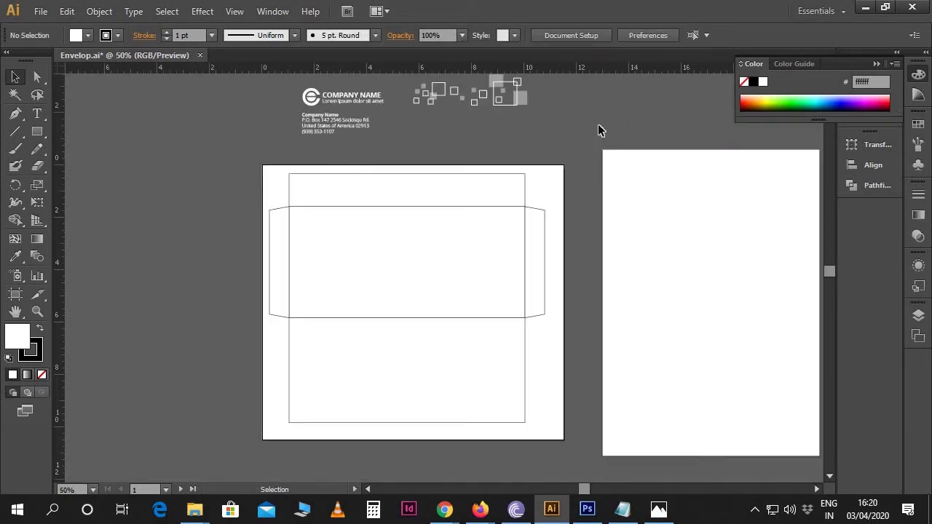
pyautogui.moveTo(255, 166); pyautogui.dragTo(553, 386)
pyautogui.hotkey('shift', 'Down')
pyautogui.hotkey('shift', 'Down')
pyautogui.press('Up')
pyautogui.press('Up')
pyautogui.press('Up')
pyautogui.hotkey('shift', 'Right')
pyautogui.hotkey('shift', 'Right')
pyautogui.press('Right')
pyautogui.press('Right')
pyautogui.press('Right')
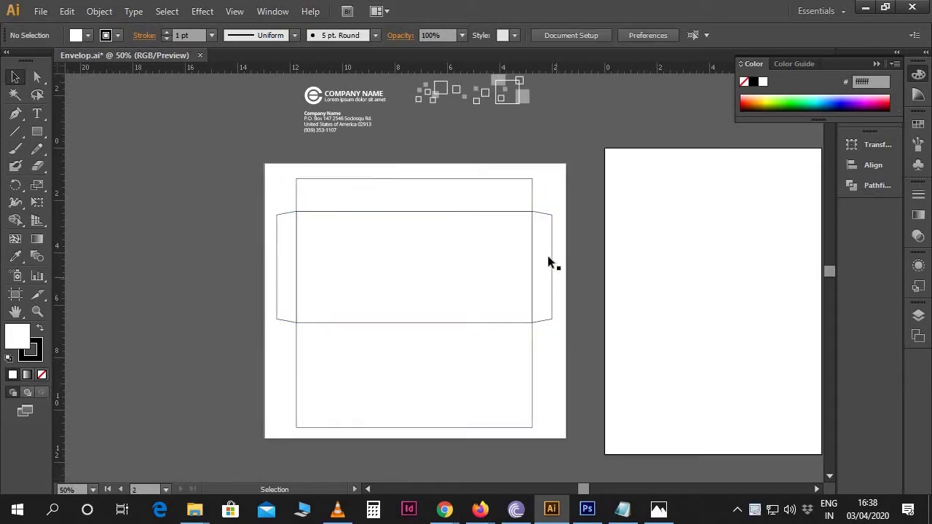
# - Draw a 9 in × 1.25 in rounded rectangle over the top flap
pyautogui.click(495, 181)
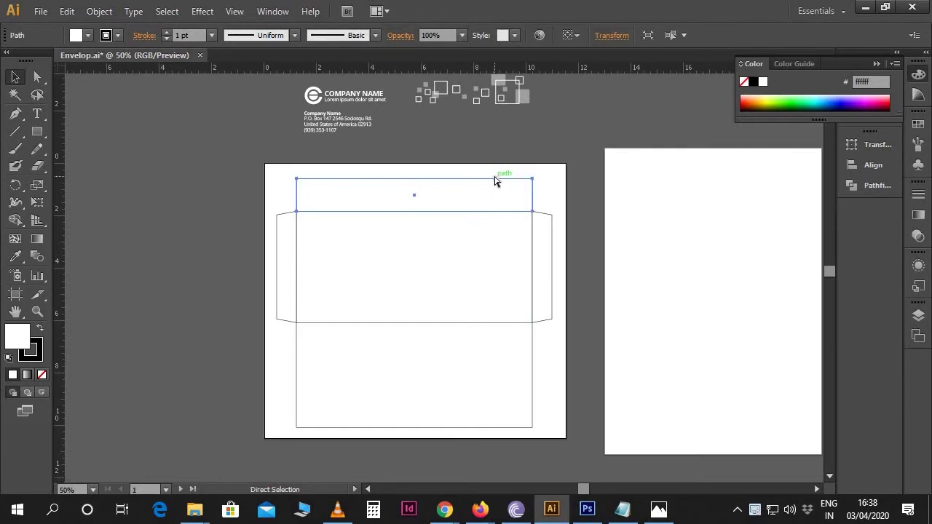
pyautogui.hotkey('ctrl', '+')
pyautogui.hotkey('ctrl', '+')
pyautogui.moveTo(493, 175); pyautogui.dragTo(520, 222)
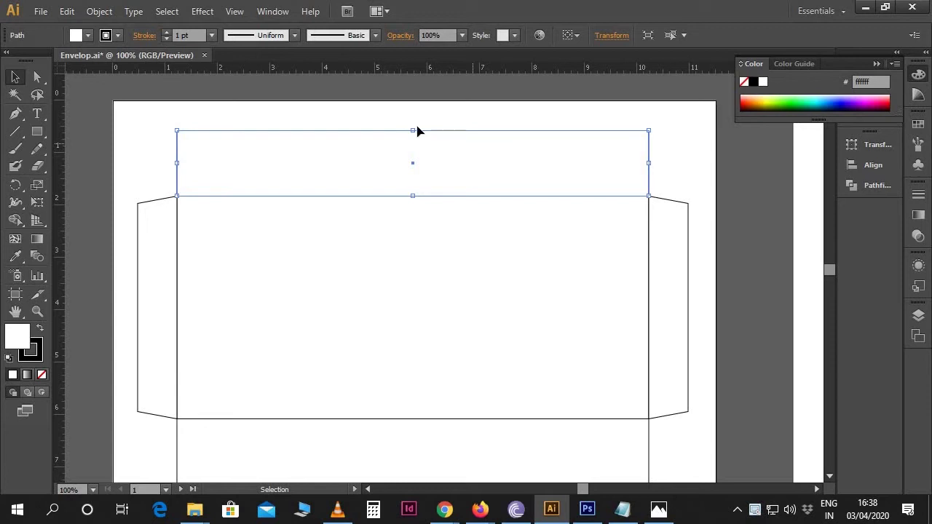
pyautogui.moveTo(37, 131); pyautogui.dragTo(91, 150)
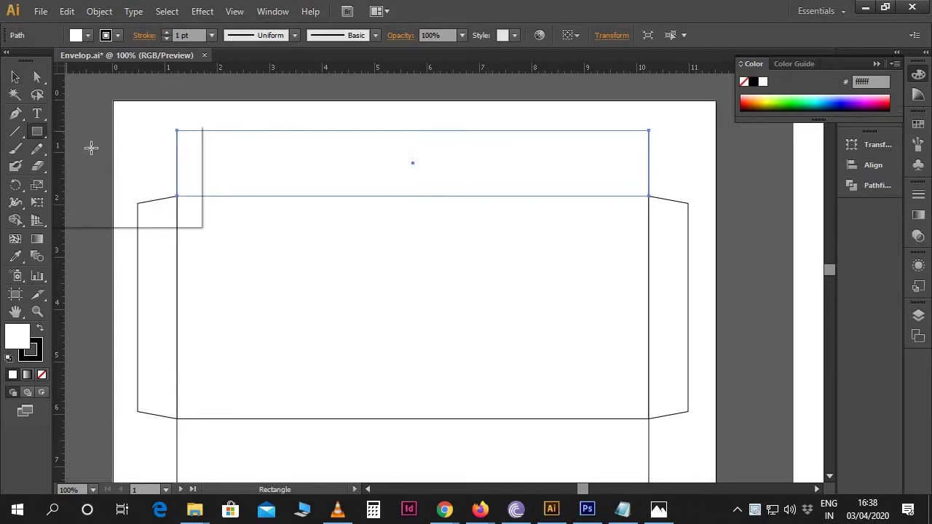
pyautogui.moveTo(175, 130)
pyautogui.mouseDown()
pyautogui.moveTo(479, 195)
pyautogui.moveTo(647, 195)
pyautogui.mouseUp()
pyautogui.click(16, 78)
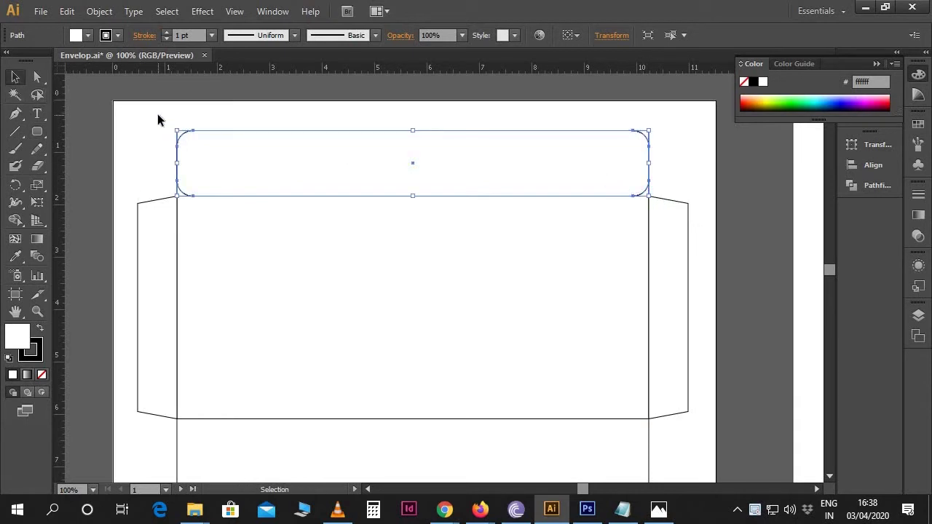
# - Select the top flap and rounded rectangle together and zoom in on the top-left corner
pyautogui.moveTo(203, 137); pyautogui.dragTo(208, 148)
pyautogui.press('a')
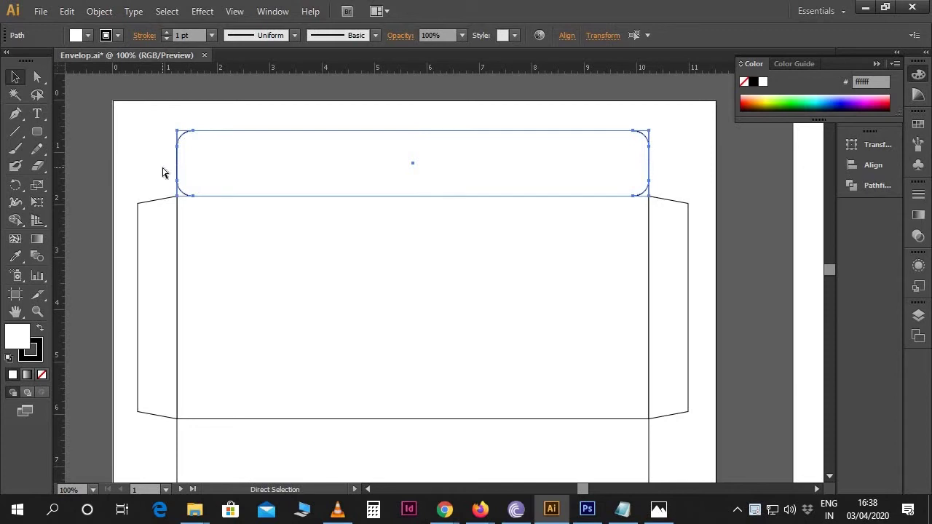
pyautogui.hotkey('ctrl', '+')
pyautogui.hotkey('ctrl', '+')
pyautogui.moveTo(160, 167); pyautogui.dragTo(441, 327)
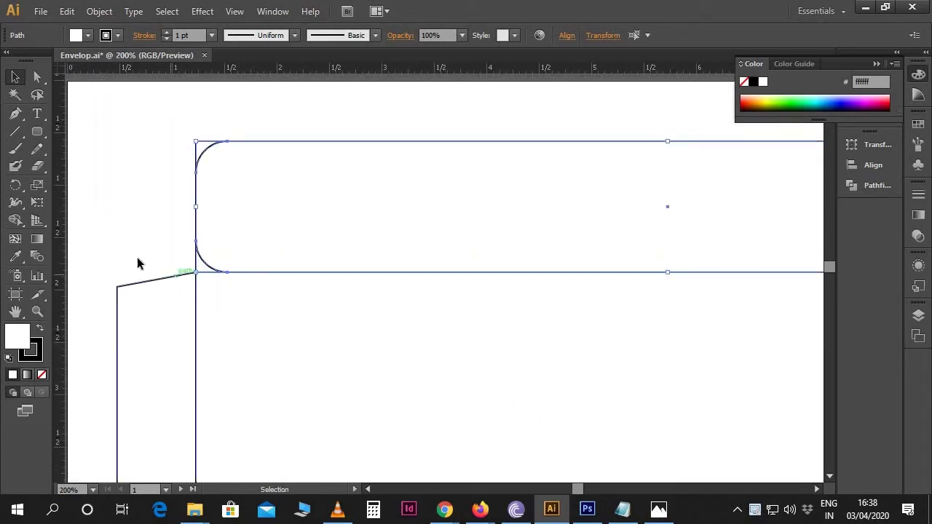
# - Delete the square corner piece from the top flap with the Shape Builder tool
pyautogui.click(16, 220)
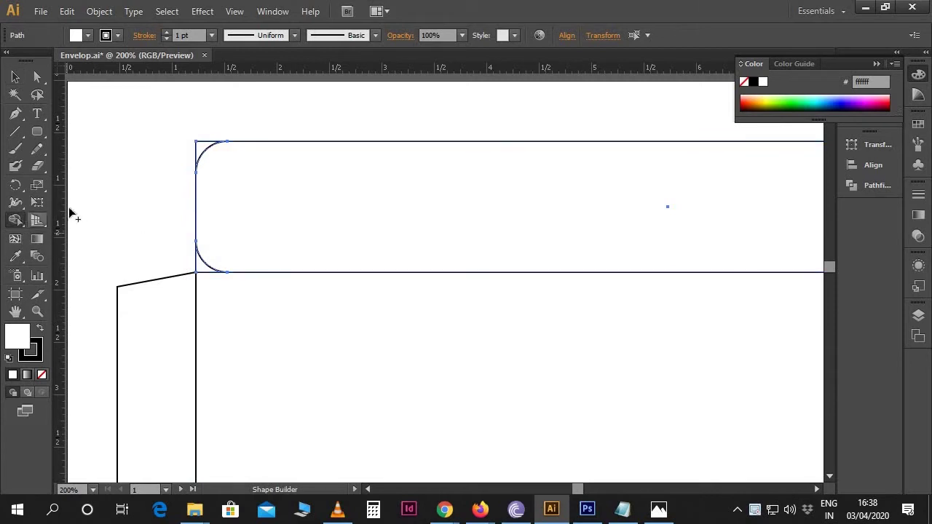
pyautogui.click(210, 155)
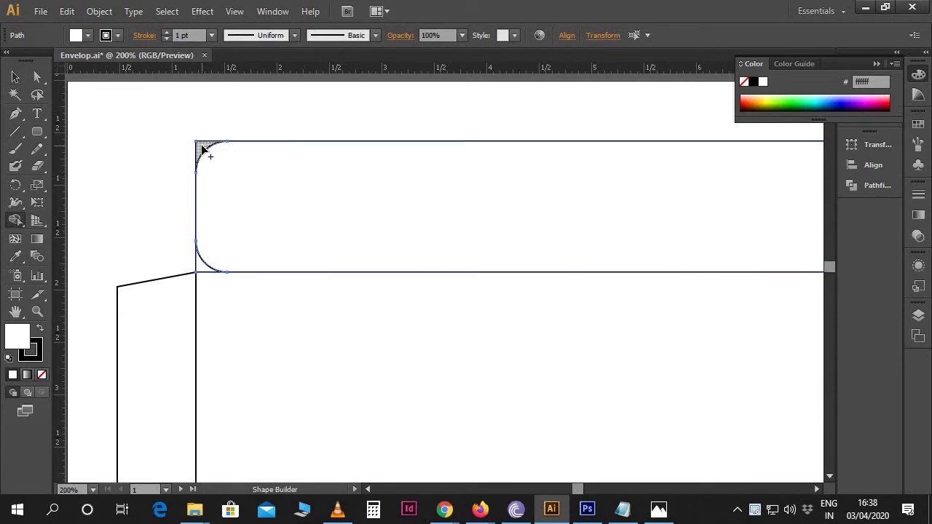
pyautogui.press('space')
pyautogui.moveTo(405, 211); pyautogui.dragTo(275, 220)
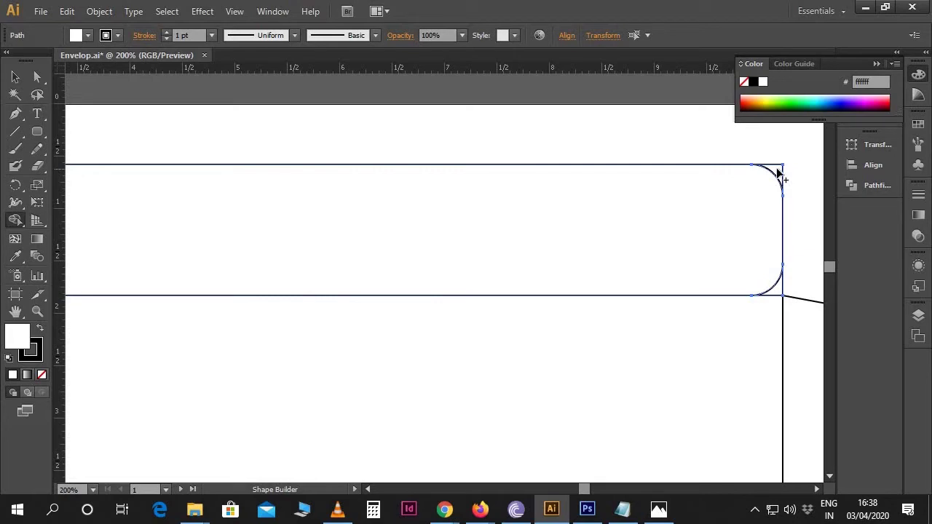
pyautogui.press('v')
pyautogui.click(16, 77)
# - Zoom out and select the top flap to check its rounded corners, then deselect
pyautogui.click(219, 119)
pyautogui.hotkey('ctrl', '-')
pyautogui.moveTo(244, 143); pyautogui.dragTo(362, 175)
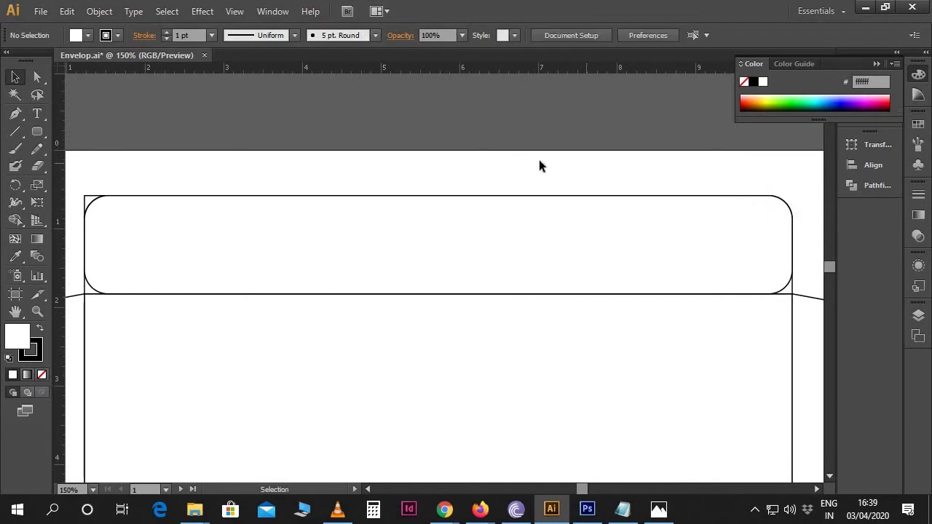
pyautogui.click(96, 215)
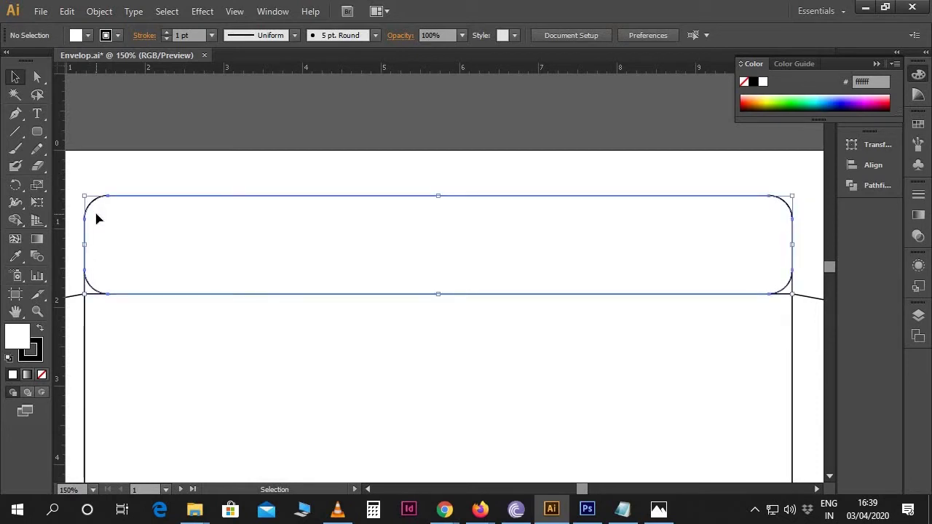
pyautogui.hotkey('ctrl', 'shift', 'a')
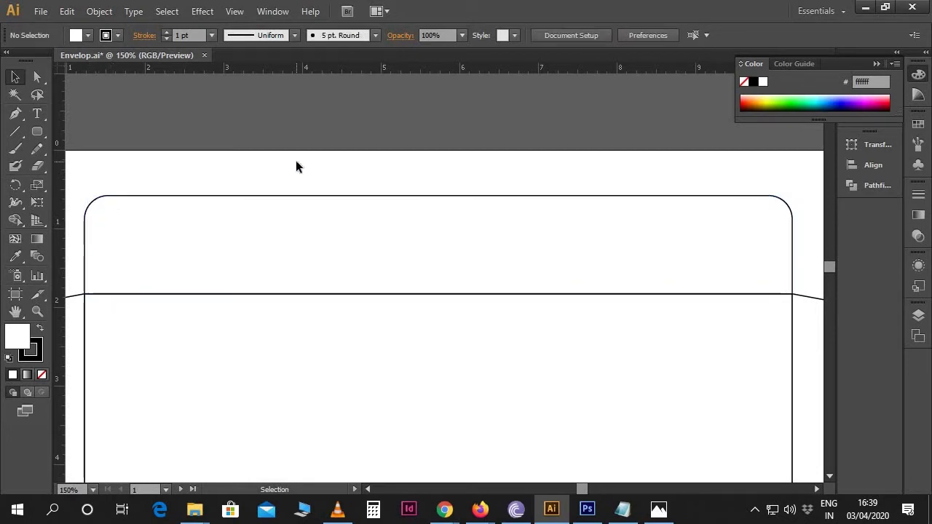
pyautogui.hotkey('ctrl', '-')
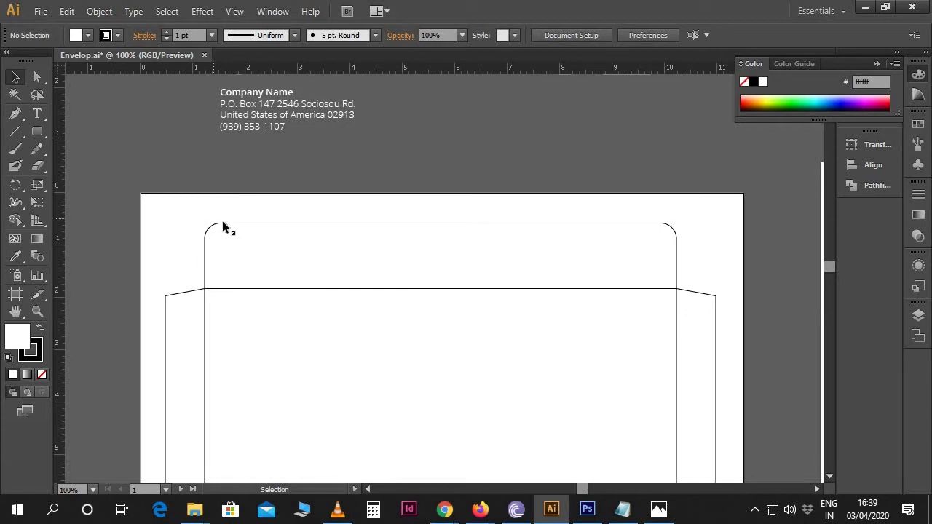
pyautogui.press('a')
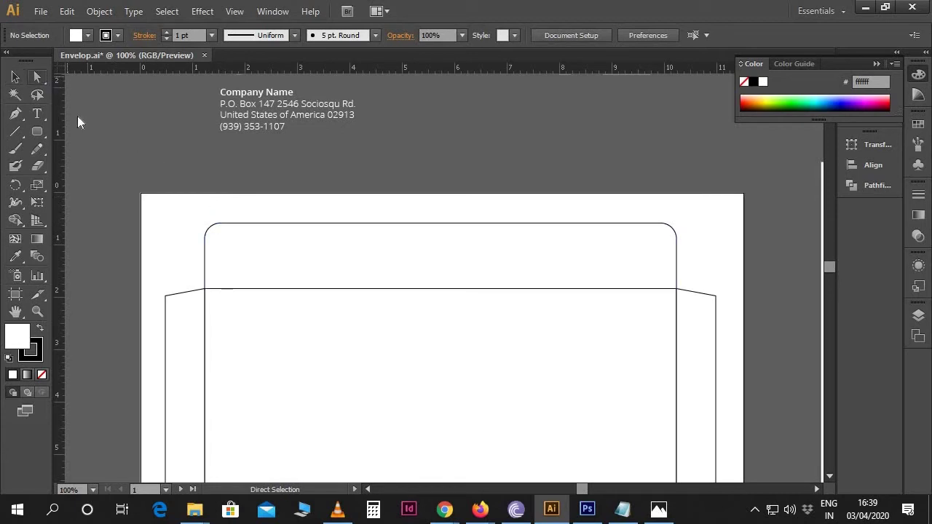
pyautogui.moveTo(191, 214); pyautogui.dragTo(228, 255)
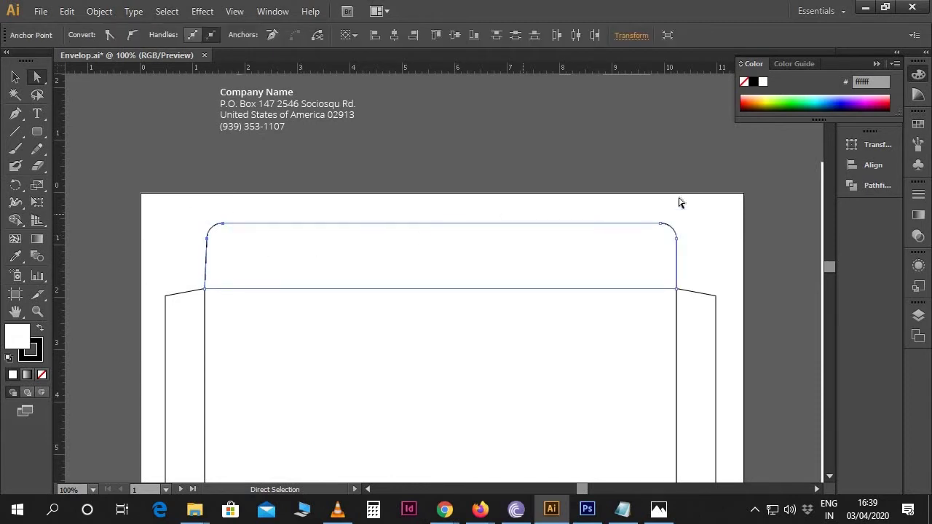
pyautogui.moveTo(704, 220); pyautogui.dragTo(657, 250)
pyautogui.click(17, 77)
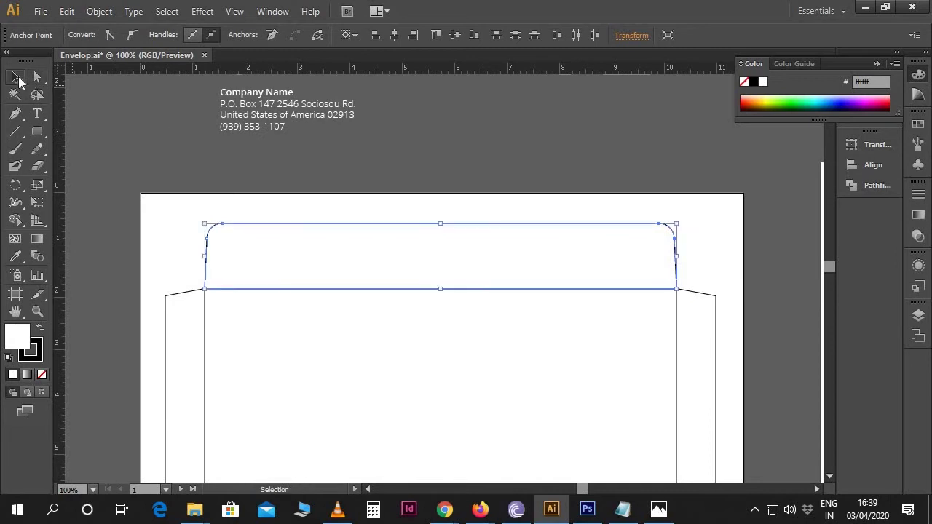
pyautogui.click(163, 149)
pyautogui.press('space')
pyautogui.moveTo(426, 347); pyautogui.dragTo(423, 252)
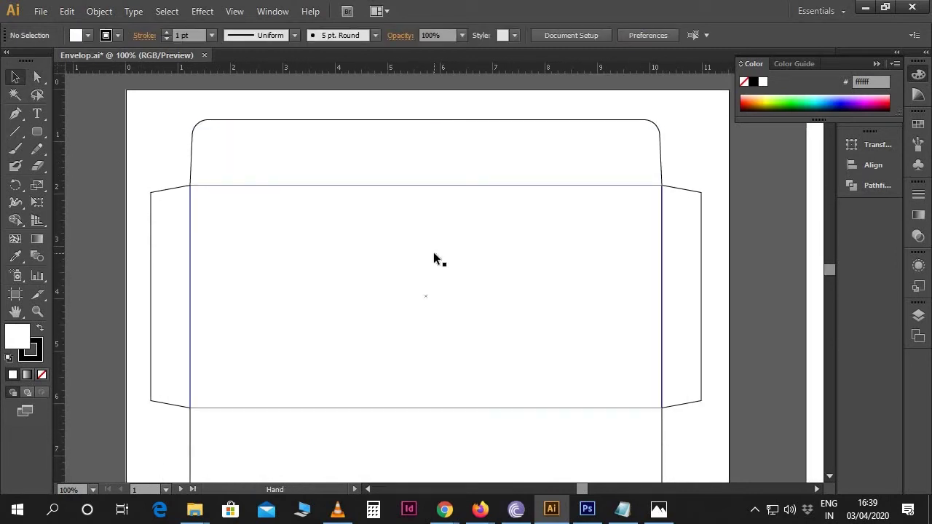
# - Fill the envelope's front rectangle with hex colour 06b6ba in the Color Picker
pyautogui.click(435, 255)
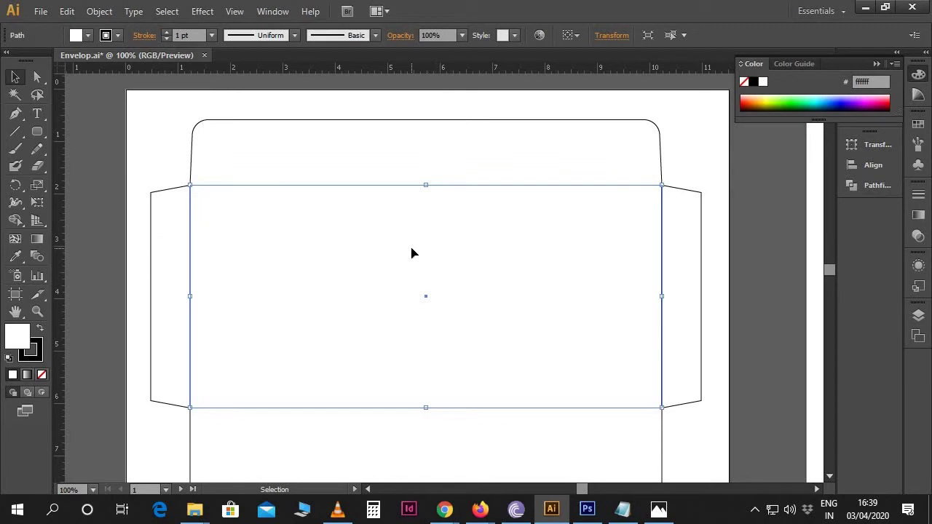
pyautogui.doubleClick(19, 334)
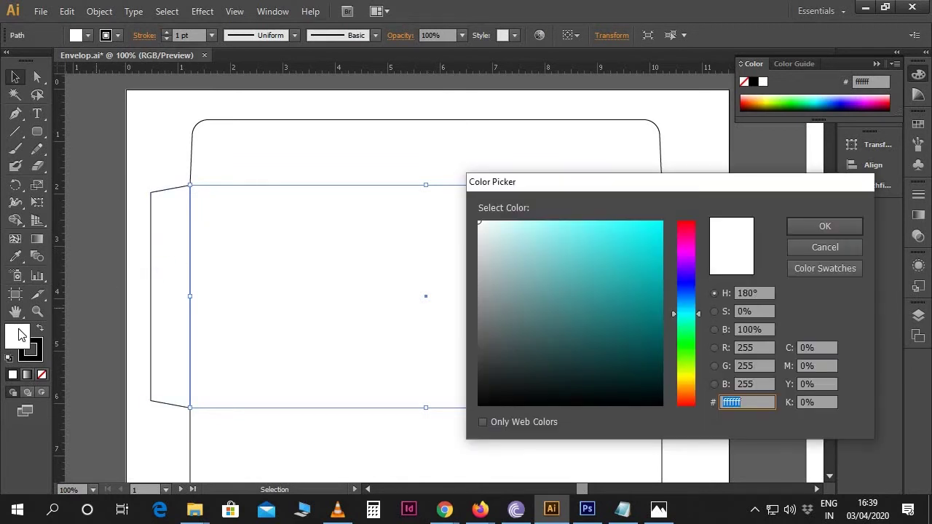
pyautogui.moveTo(645, 285); pyautogui.dragTo(663, 290)
pyautogui.doubleClick(764, 401)
pyautogui.write('06b6b')
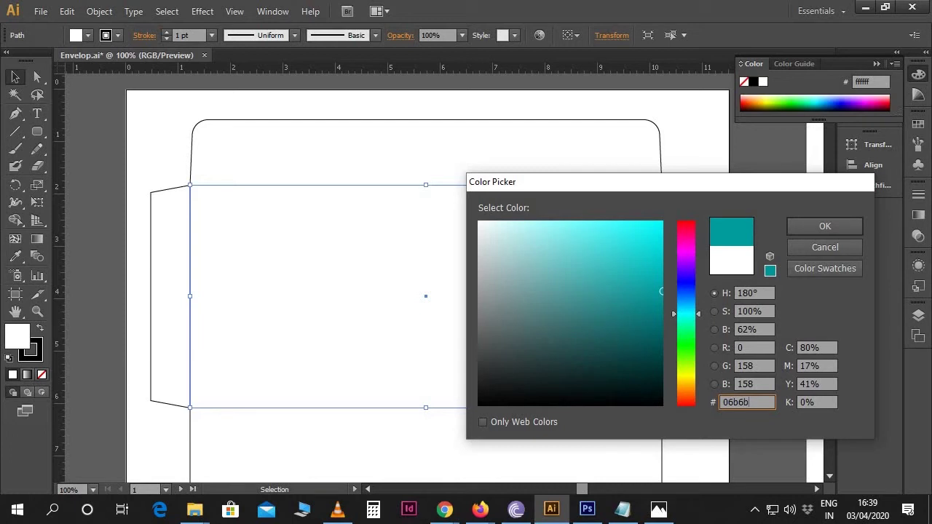
pyautogui.click(795, 228)
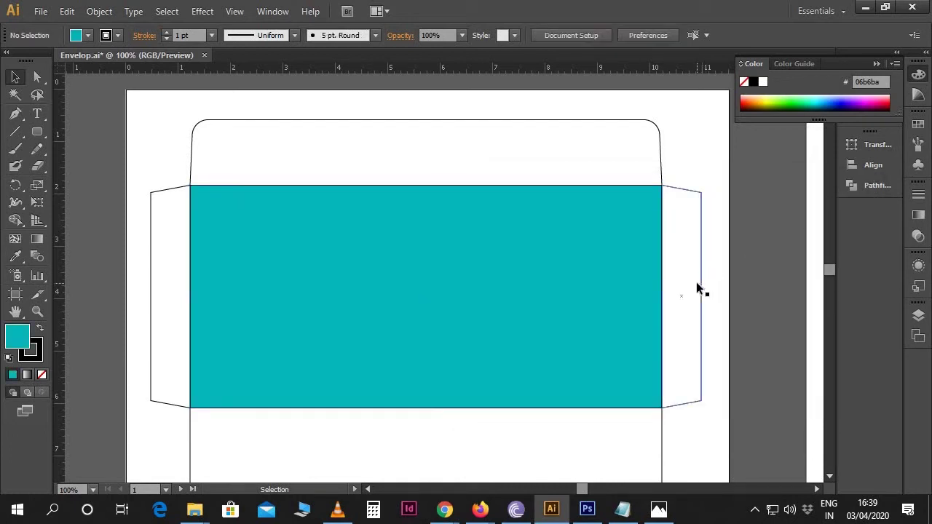
pyautogui.scroll(1, 696, 281)
pyautogui.hotkey('ctrl', '-')
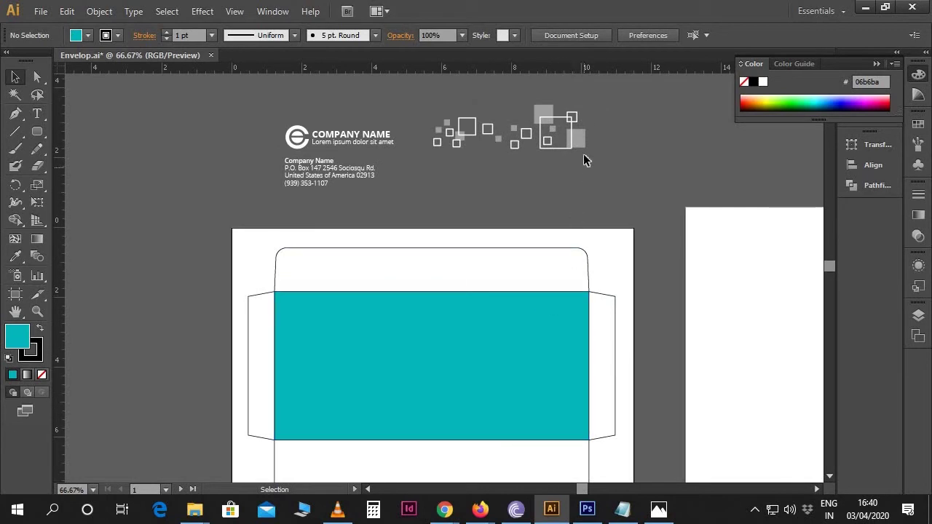
# - Move the white square pattern onto the teal band and nudge it to the top-right edge
pyautogui.moveTo(584, 142); pyautogui.dragTo(579, 332)
pyautogui.hotkey('ctrl', '+')
pyautogui.hotkey('ctrl', '+')
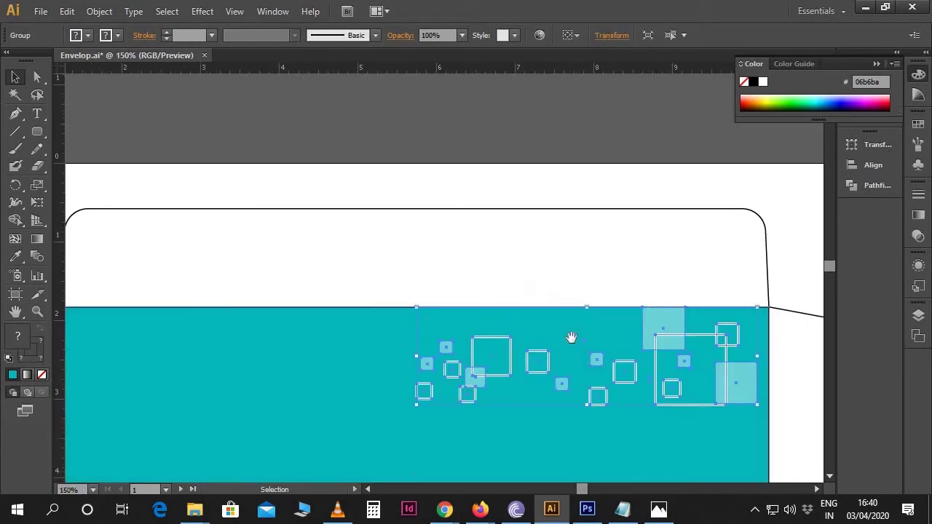
pyautogui.moveTo(561, 339); pyautogui.dragTo(470, 334)
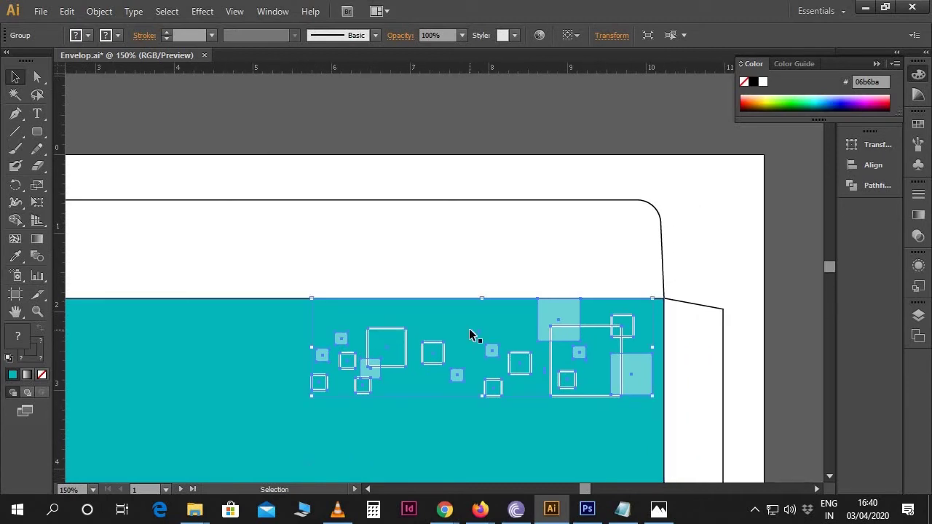
pyautogui.hotkey('shift', 'Right')
pyautogui.press('Left')
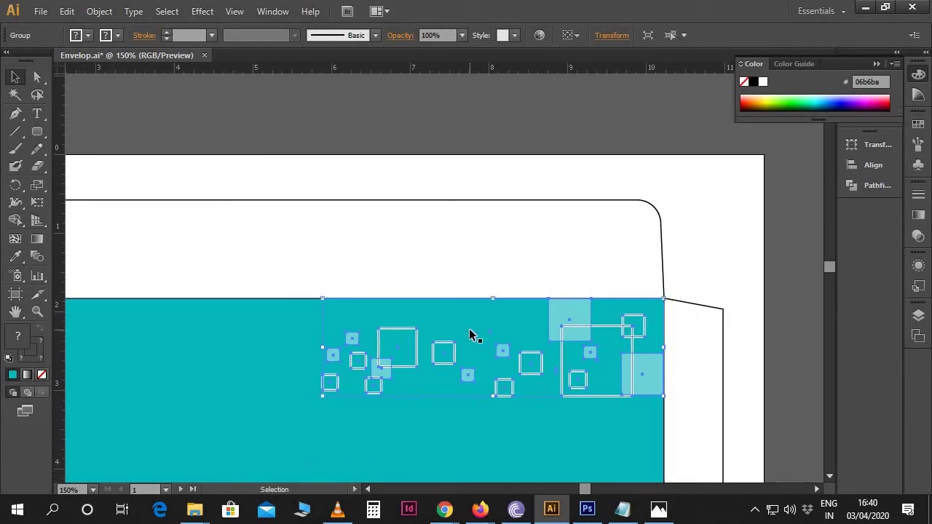
pyautogui.hotkey('ctrl', 'shift', 'a')
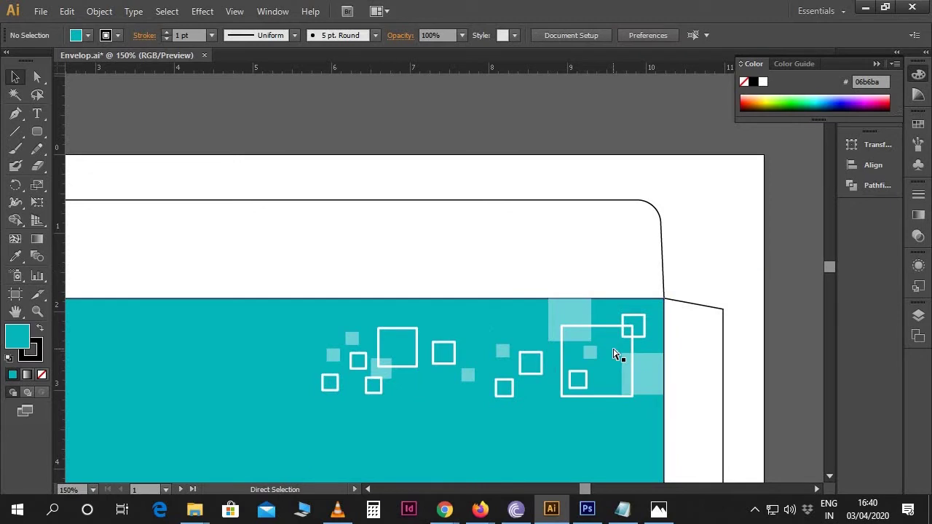
pyautogui.hotkey('ctrl', '-')
pyautogui.hotkey('ctrl', '-')
pyautogui.press('space')
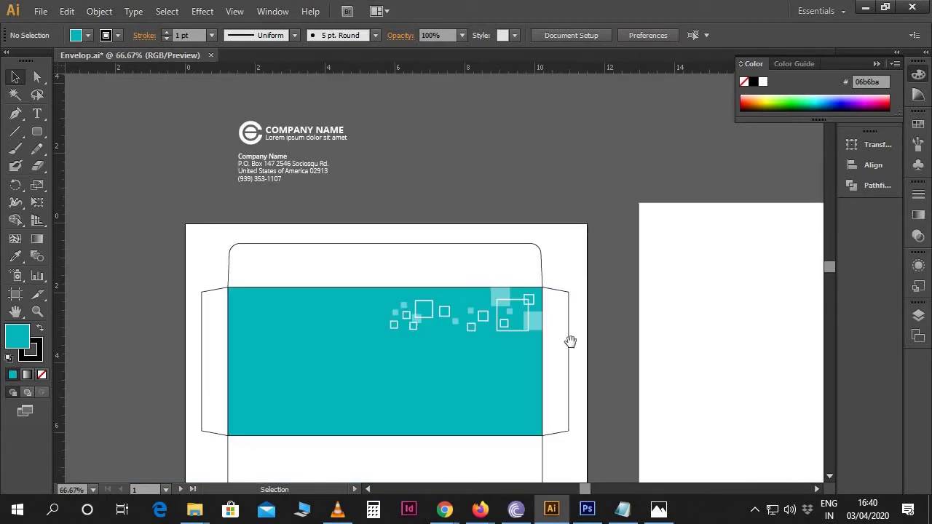
pyautogui.moveTo(471, 272); pyautogui.dragTo(476, 270)
pyautogui.click(333, 131)
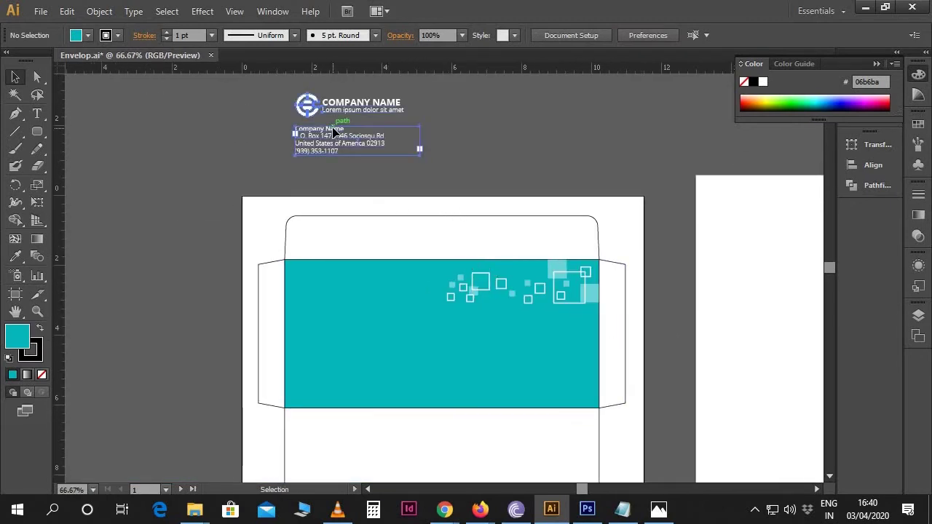
# - Drag the logo and address group down into the teal panel's lower-left area
pyautogui.moveTo(333, 134); pyautogui.dragTo(337, 372)
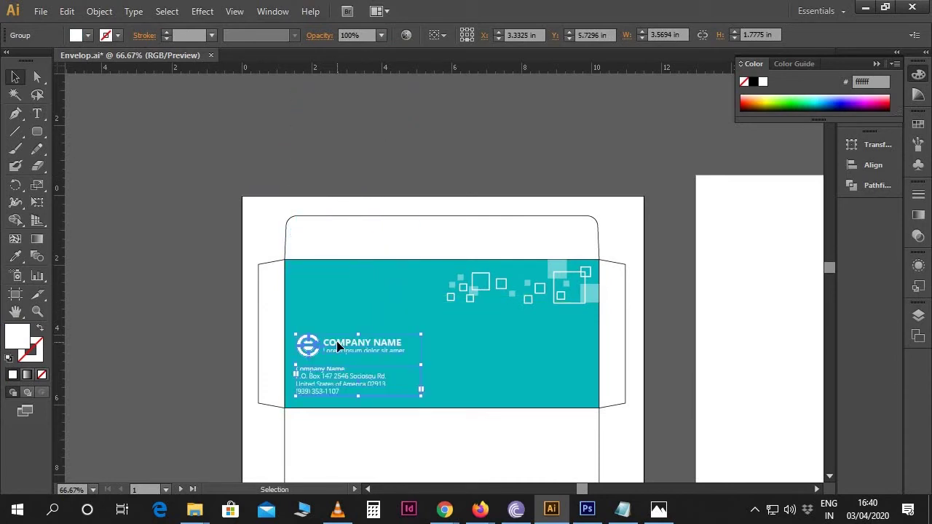
pyautogui.hotkey('ctrl', '=')
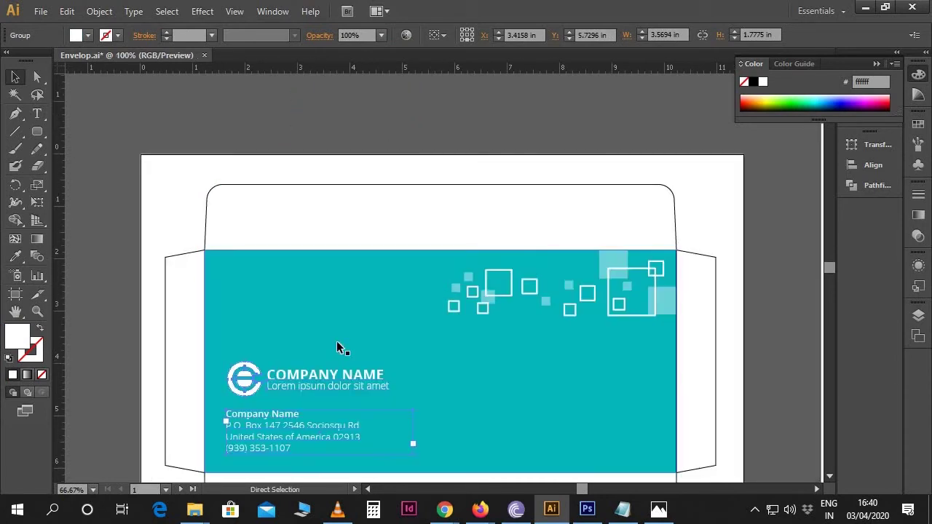
pyautogui.moveTo(336, 343); pyautogui.dragTo(346, 274)
pyautogui.click(763, 418)
pyautogui.moveTo(759, 415); pyautogui.dragTo(677, 402)
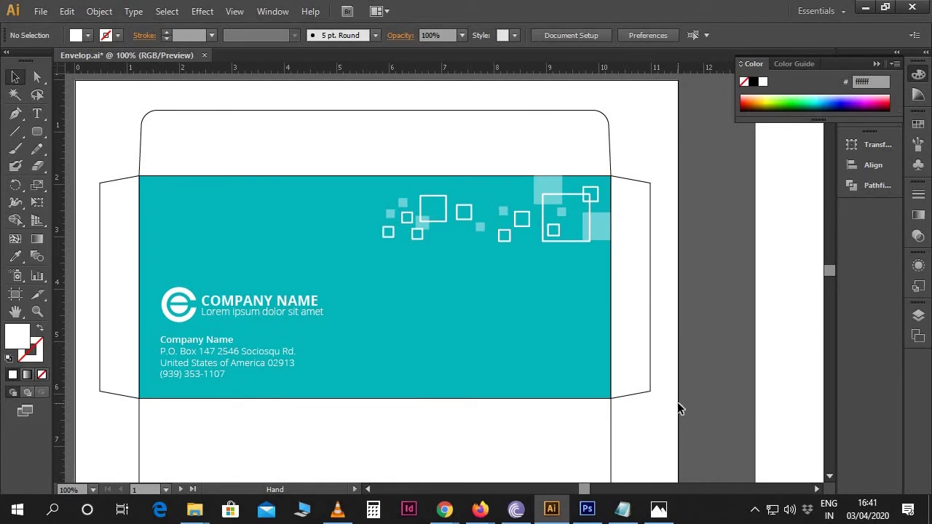
pyautogui.hotkey('ctrl', '-')
# - Show the guides on the blank letterhead artboard
pyautogui.hscroll(5, 597, 265)
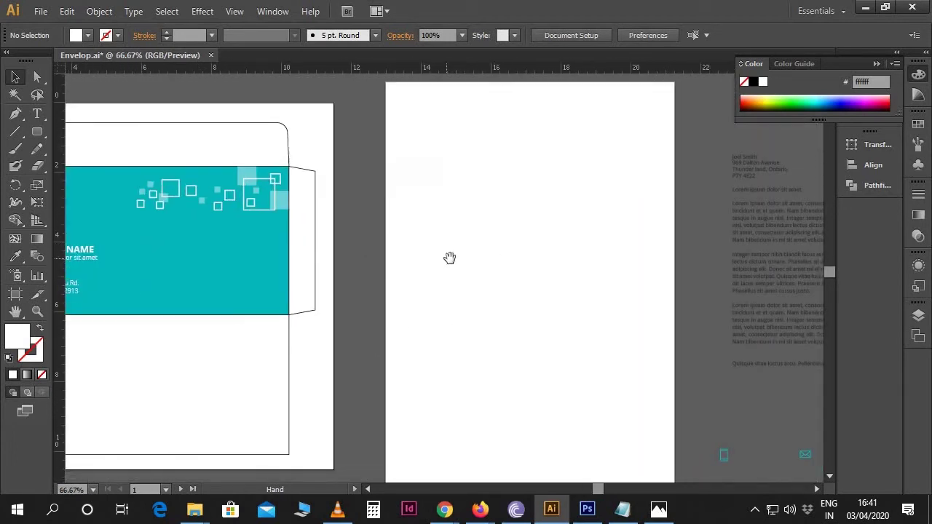
pyautogui.hotkey('ctrl', ';')
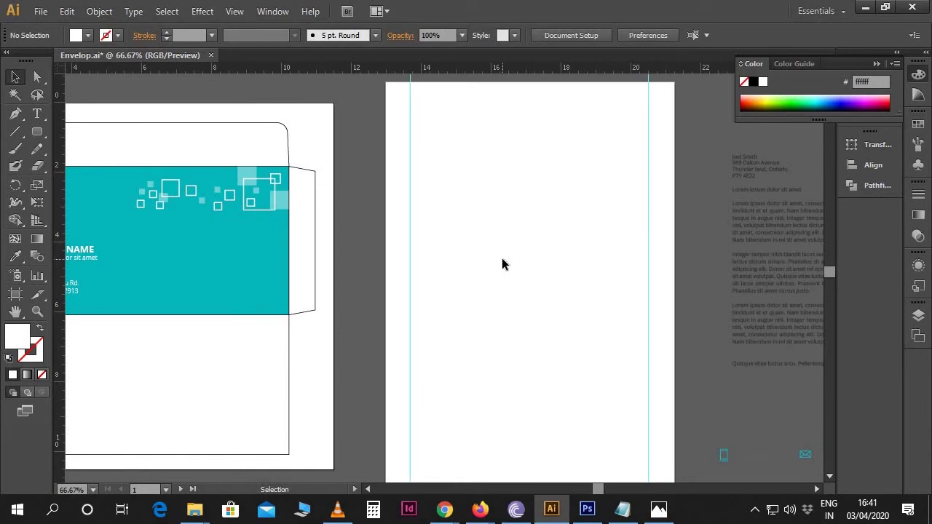
pyautogui.scroll(1, 498, 256)
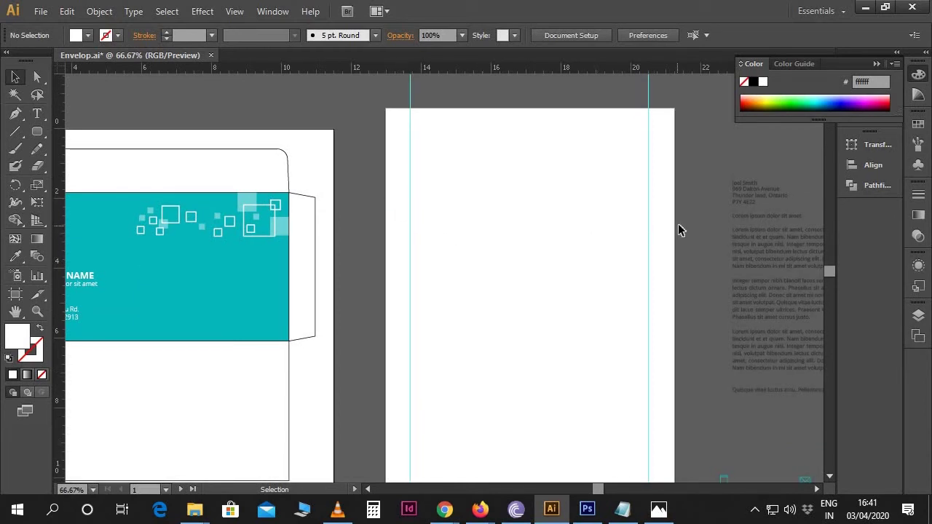
# - Ungroup the envelope's logo from its address text and select the logo with company name
pyautogui.click(751, 243)
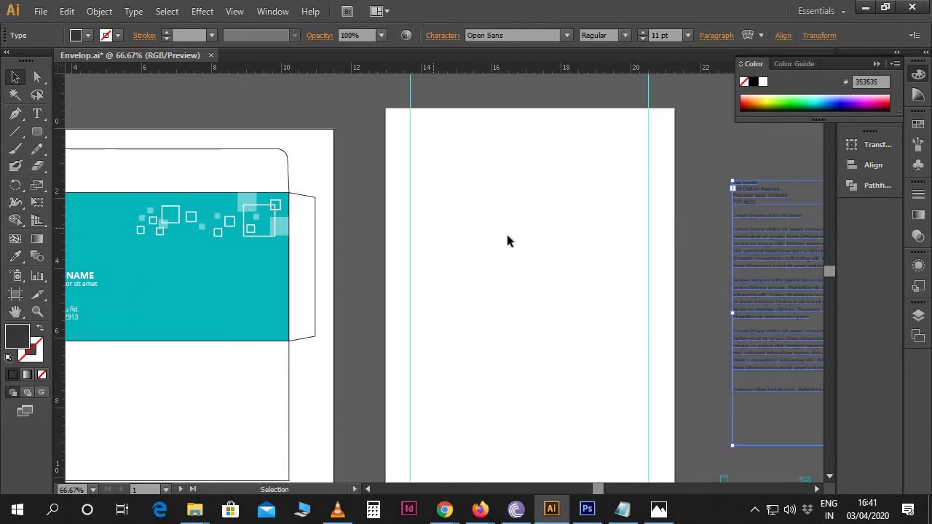
pyautogui.click(693, 254)
pyautogui.moveTo(461, 244); pyautogui.dragTo(585, 235)
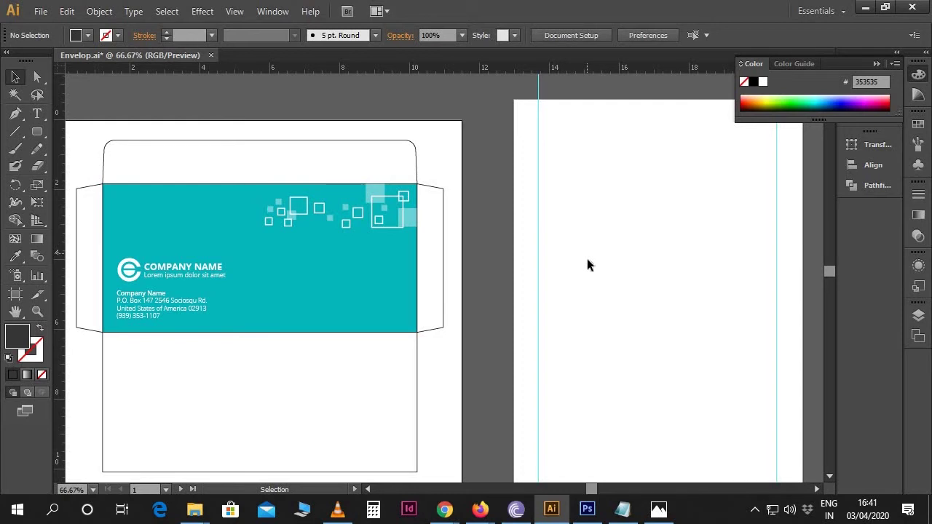
pyautogui.click(219, 275)
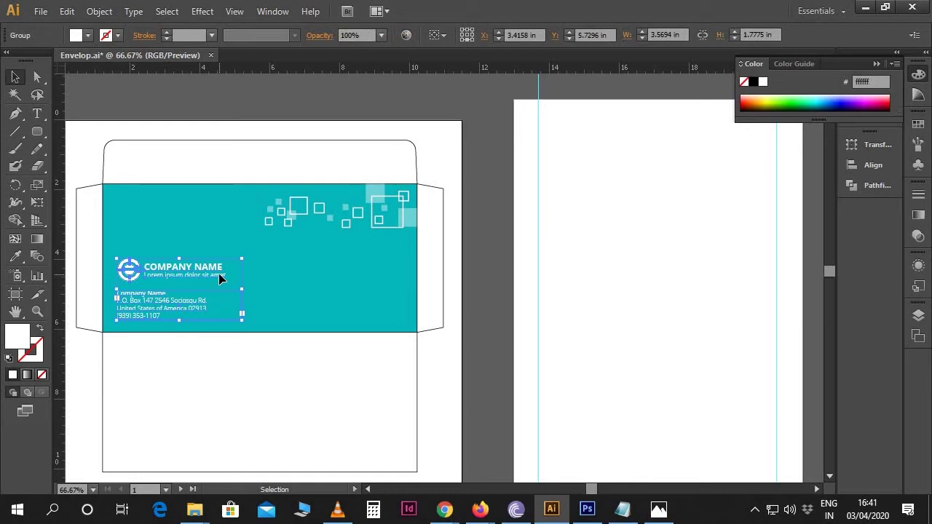
pyautogui.rightClick(220, 280)
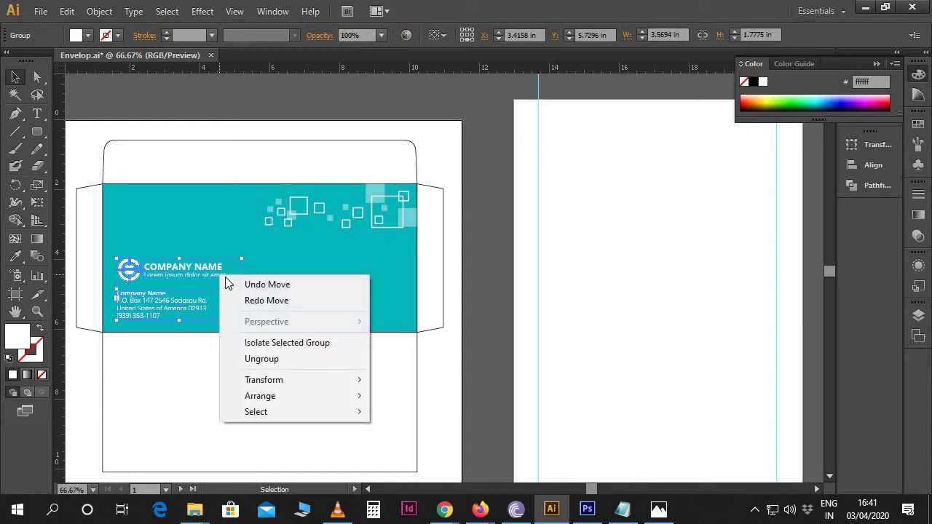
pyautogui.click(259, 359)
pyautogui.click(416, 372)
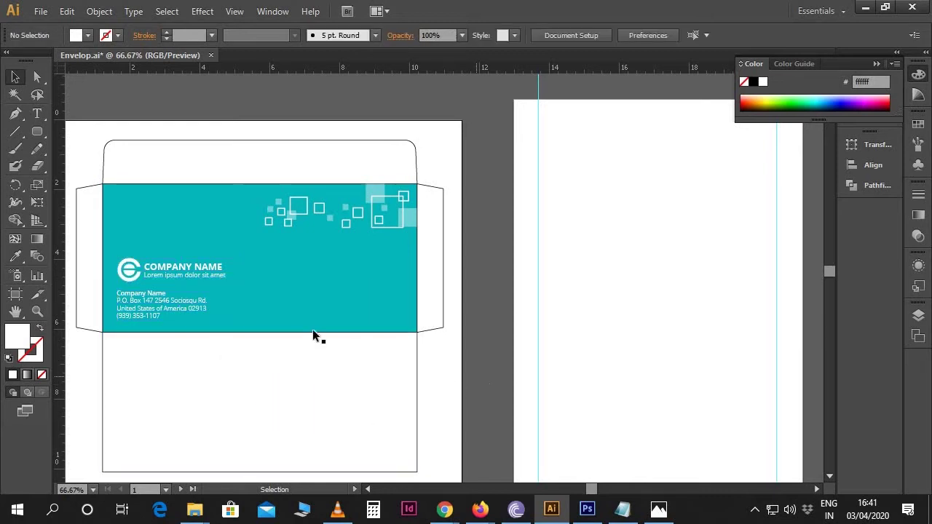
pyautogui.click(206, 274)
# - Copy the logo to the letterhead's top-left and recolour it with the envelope's teal
pyautogui.moveTo(203, 274); pyautogui.dragTo(628, 154)
pyautogui.moveTo(678, 218); pyautogui.dragTo(598, 211)
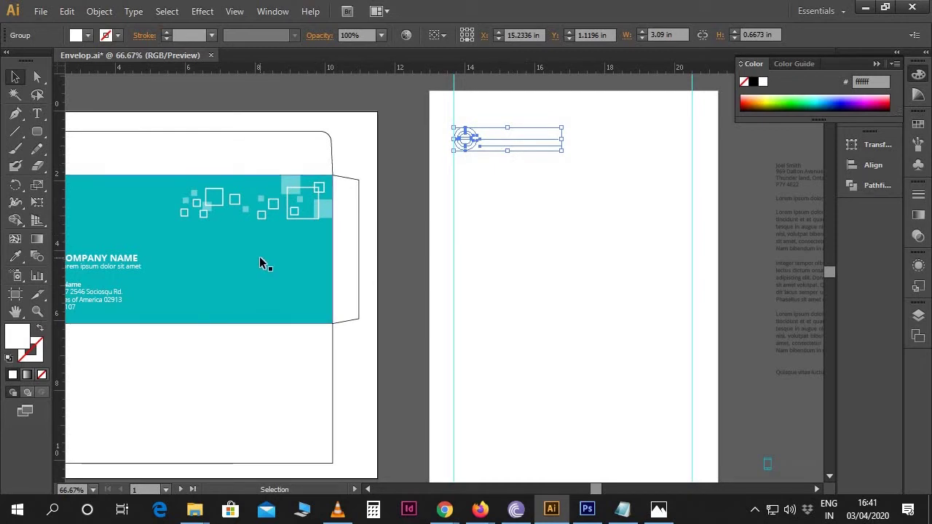
pyautogui.click(15, 256)
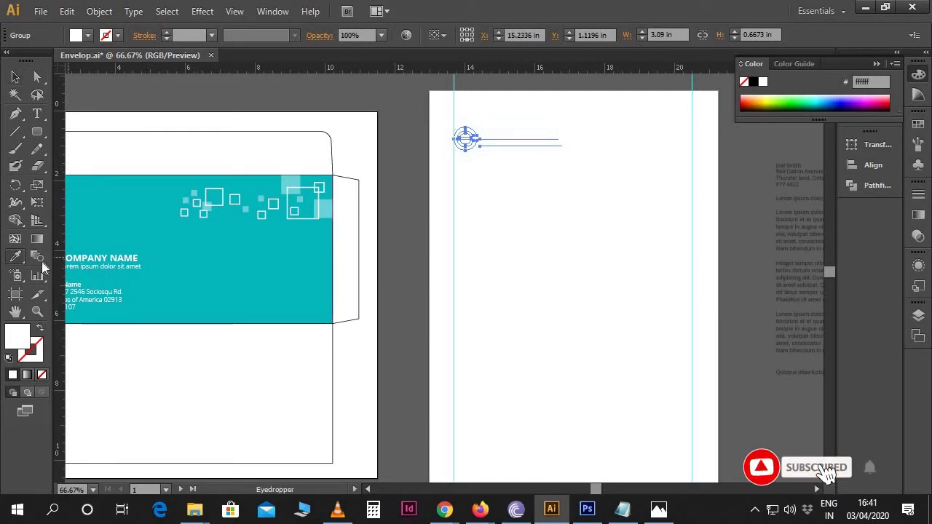
pyautogui.click(255, 254)
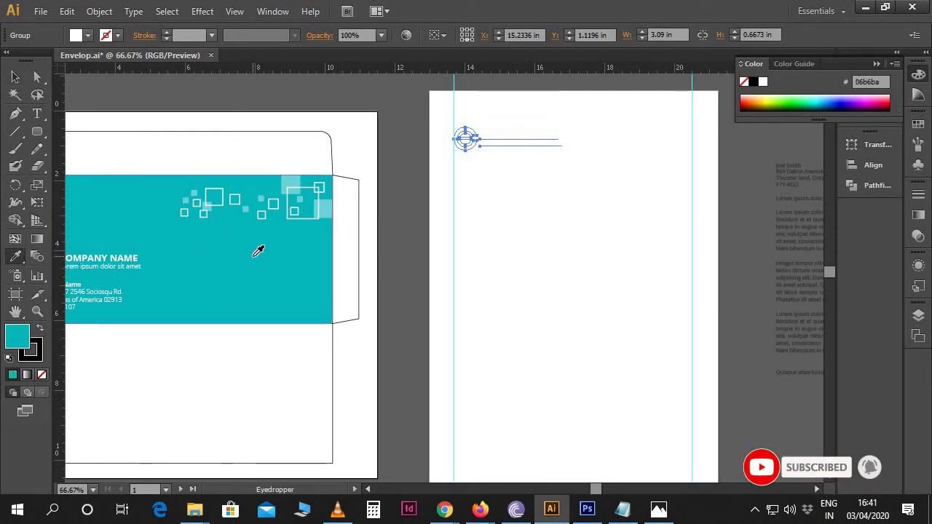
# - Set the letterhead logo text's stroke to None, removing its dark outline
pyautogui.press('v')
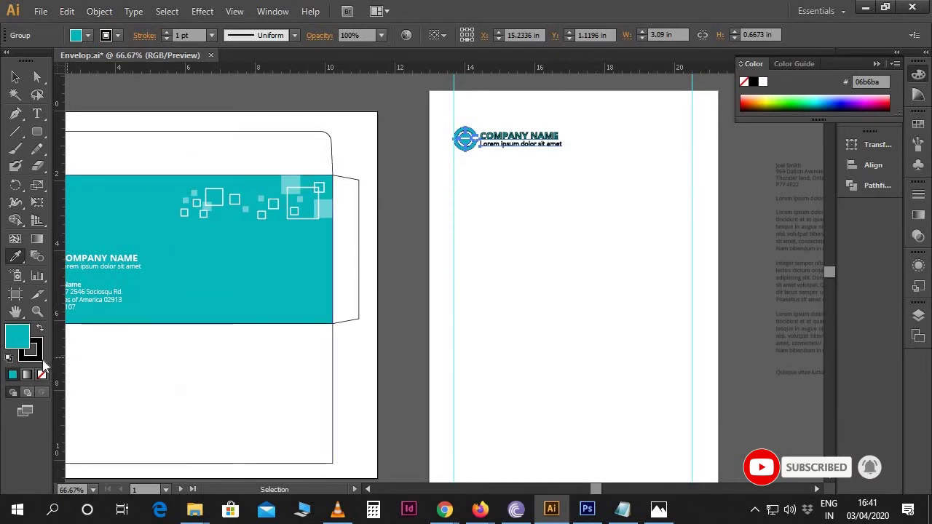
pyautogui.click(42, 375)
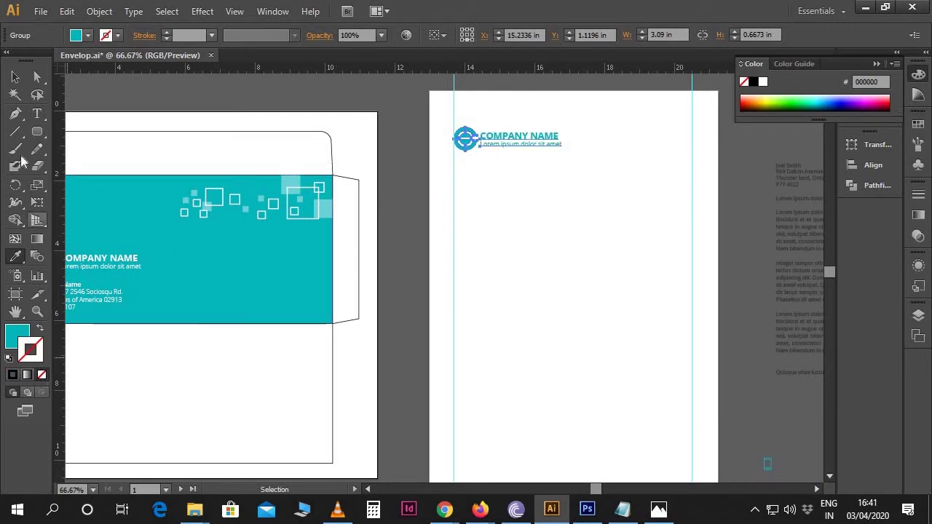
pyautogui.click(14, 77)
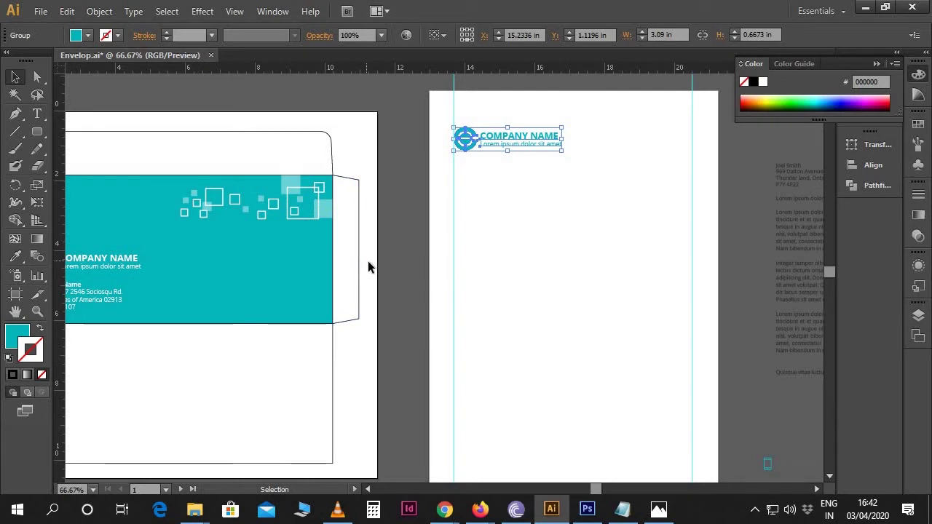
pyautogui.click(451, 254)
pyautogui.moveTo(543, 245); pyautogui.dragTo(535, 222)
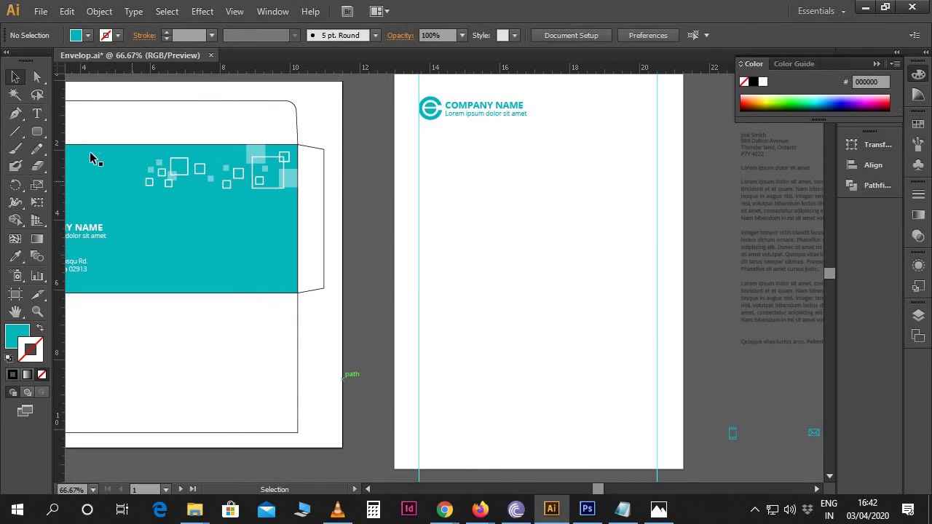
# - Draw a teal rectangle spanning the full width of the letterhead's bottom edge
pyautogui.moveTo(38, 136); pyautogui.dragTo(71, 130)
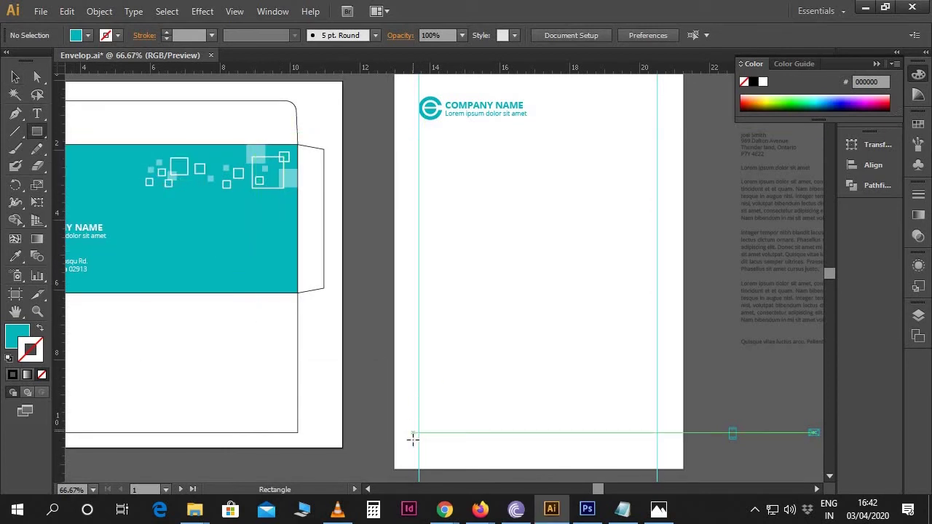
pyautogui.moveTo(397, 448); pyautogui.dragTo(684, 418)
pyautogui.moveTo(685, 419); pyautogui.dragTo(682, 417)
pyautogui.scroll(2, 688, 419)
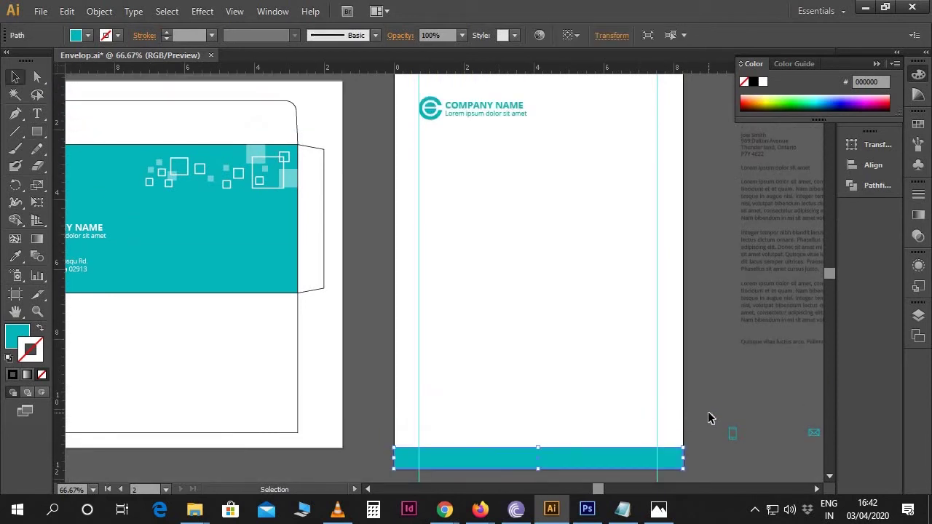
pyautogui.press('v')
pyautogui.click(707, 418)
pyautogui.scroll(-1, 707, 418)
pyautogui.scroll(2, 707, 418)
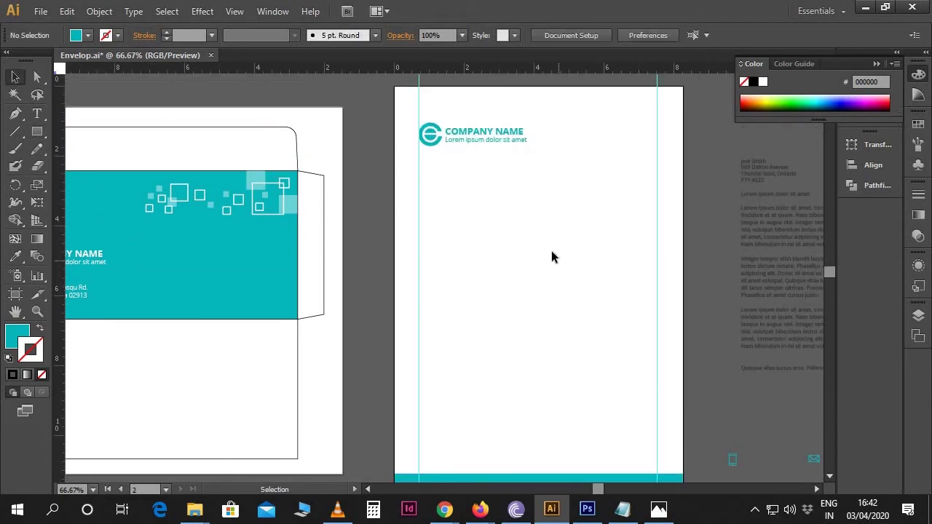
pyautogui.click(430, 143)
# - Ungroup the letterhead logo and Alt-drag a copy of the icon down into the page
pyautogui.rightClick(430, 142)
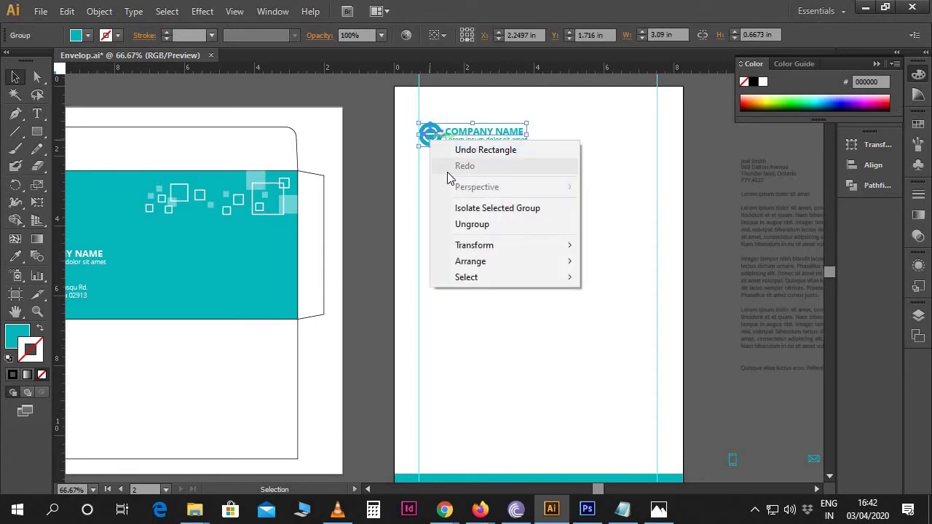
pyautogui.click(468, 224)
pyautogui.click(468, 226)
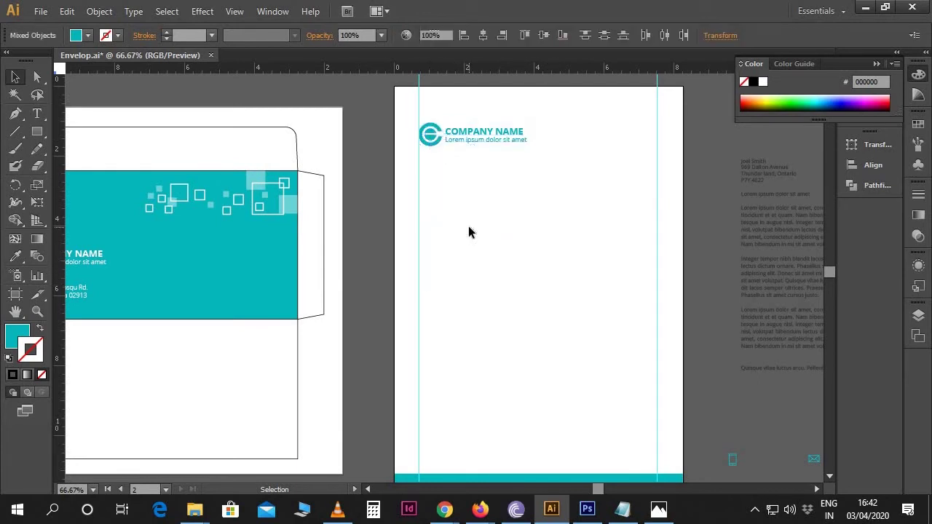
pyautogui.click(434, 149)
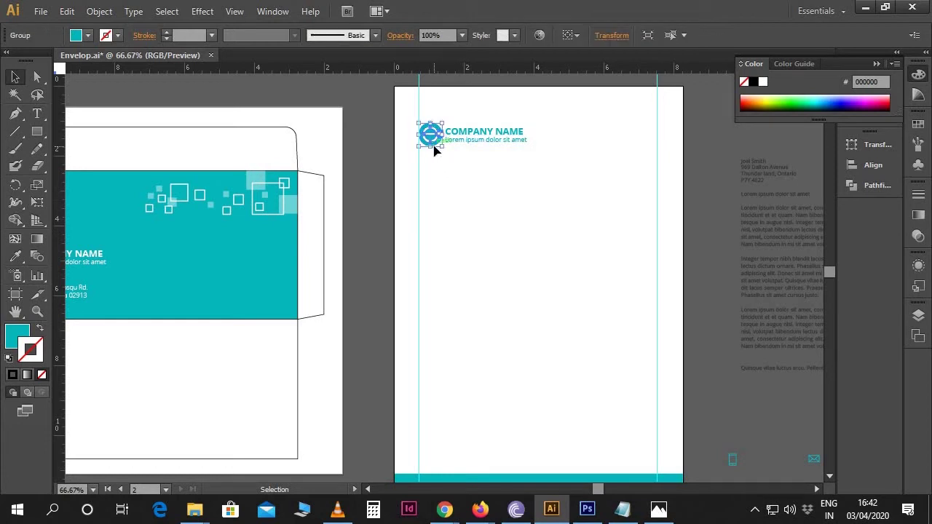
pyautogui.moveTo(435, 147); pyautogui.dragTo(667, 177)
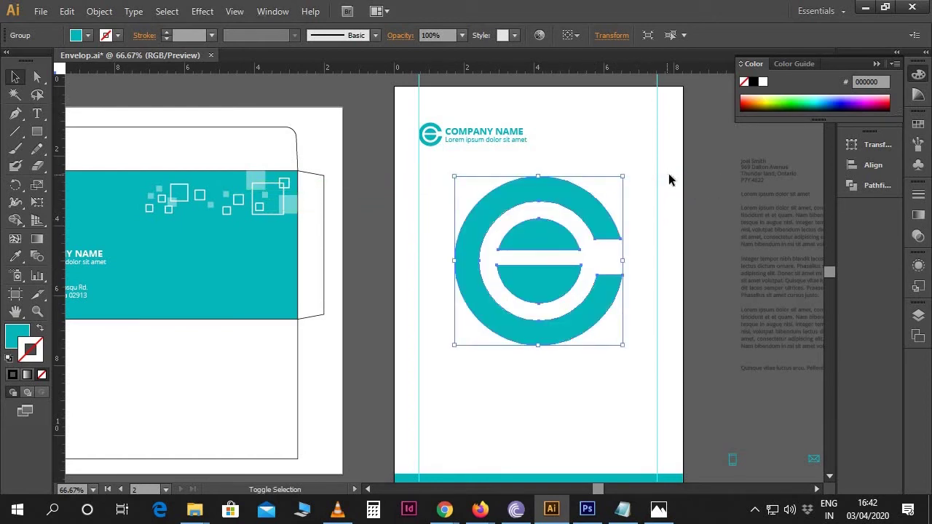
# - Fill the logo copy with near-black #111111 and set its opacity to 7%
pyautogui.doubleClick(13, 339)
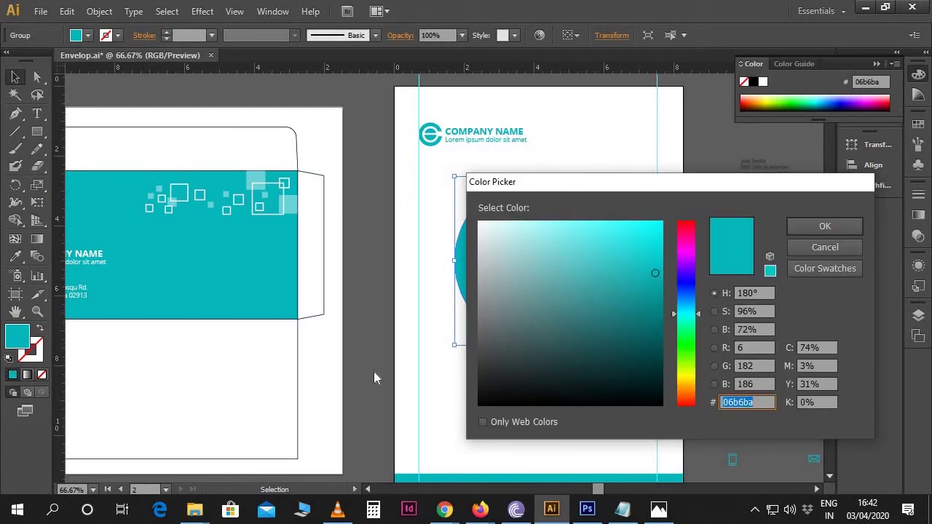
pyautogui.moveTo(501, 383); pyautogui.dragTo(478, 393)
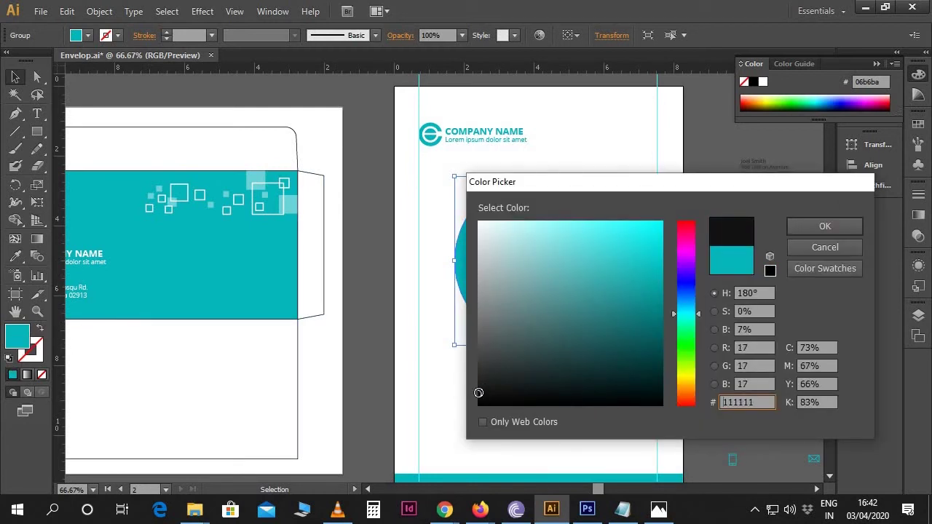
pyautogui.click(797, 225)
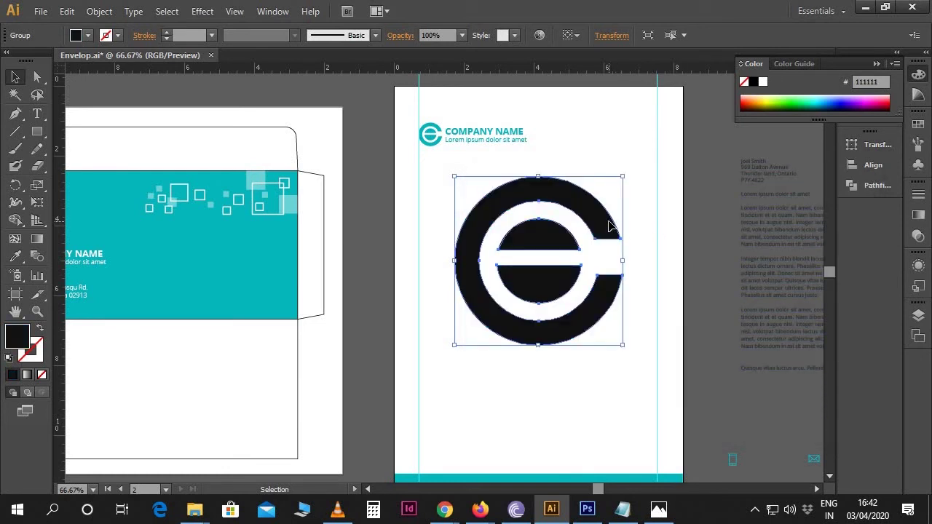
pyautogui.click(436, 34)
pyautogui.write('7')
pyautogui.press('Return')
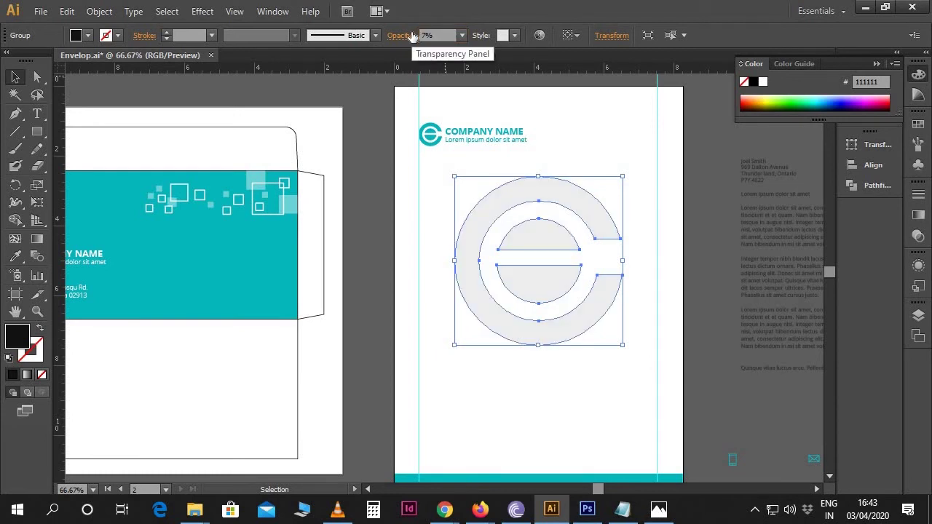
# - Nudge the watermark further down and lower its opacity to 6%
pyautogui.click(670, 237)
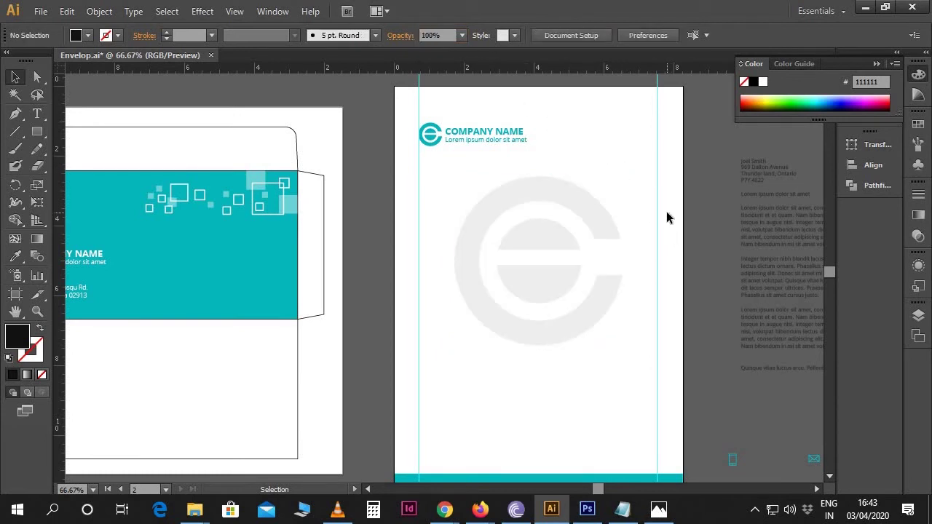
pyautogui.scroll(-1, 641, 211)
pyautogui.click(602, 201)
pyautogui.hotkey('shift', 'Down')
pyautogui.hotkey('shift', 'Down')
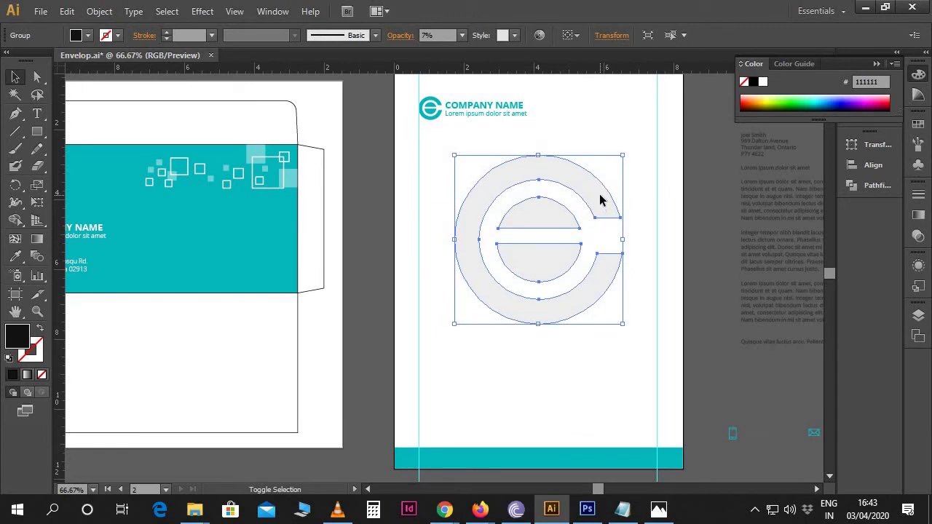
pyautogui.hotkey('shift', 'Down')
pyautogui.hotkey('shift', 'Down')
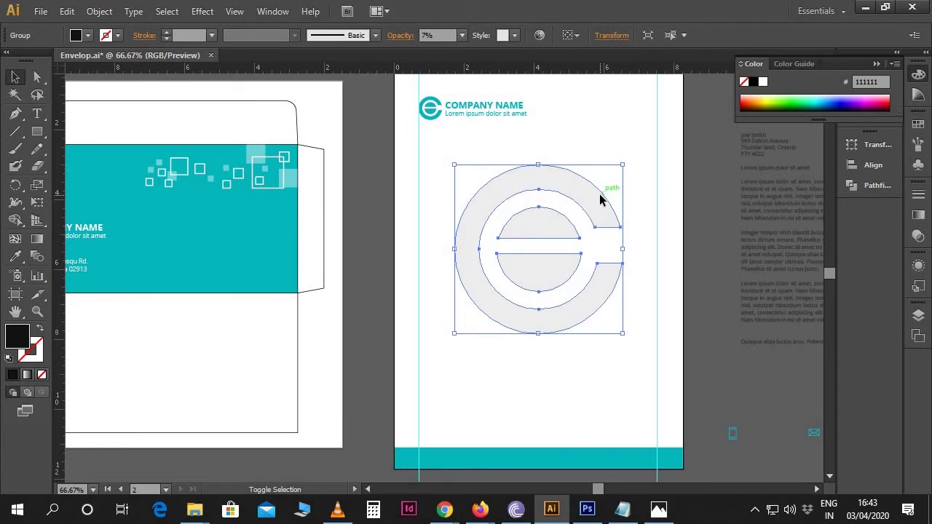
pyautogui.click(436, 35)
pyautogui.write('6')
pyautogui.click(374, 160)
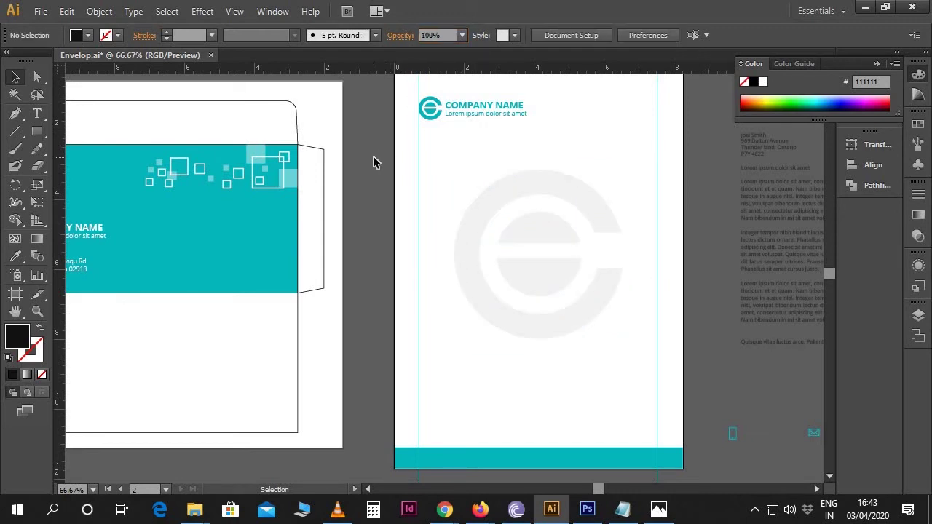
# - Move the letter text frame from the pasteboard onto the letterhead below the logo, nudged slightly left
pyautogui.scroll(2, 374, 162)
pyautogui.scroll(-3, 374, 162)
pyautogui.scroll(1, 374, 161)
pyautogui.moveTo(772, 203); pyautogui.dragTo(461, 211)
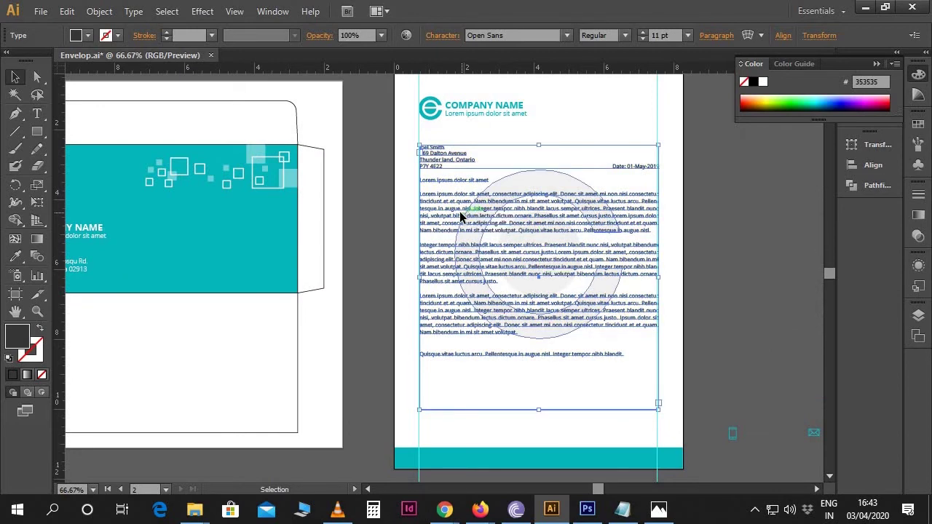
pyautogui.press('Left')
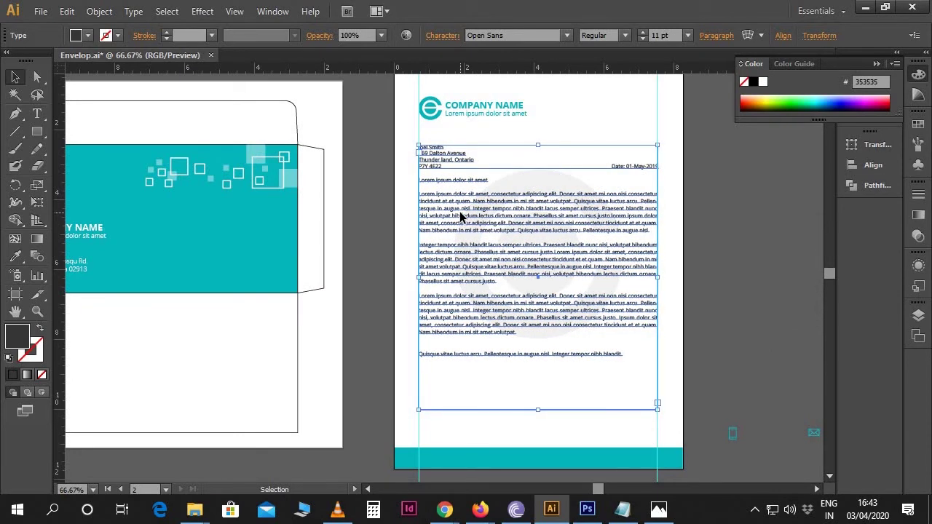
pyautogui.click(739, 264)
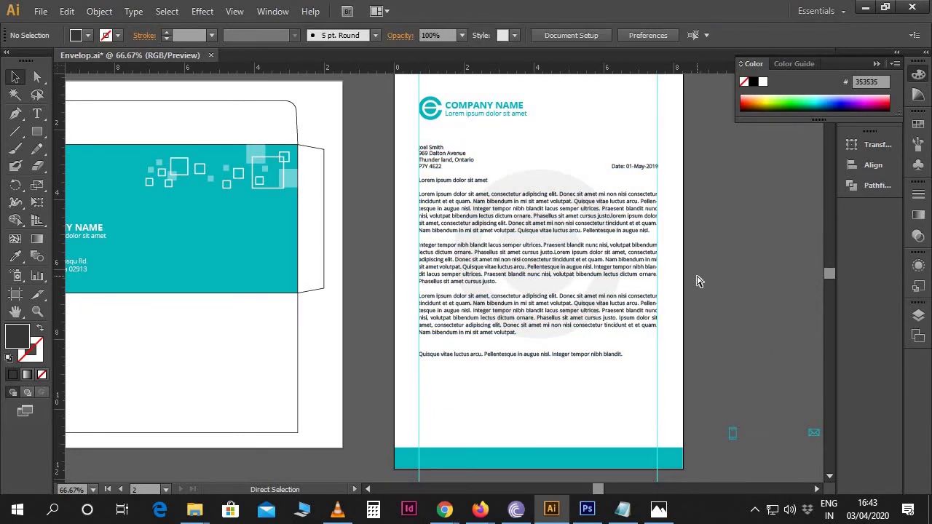
pyautogui.hotkey('ctrl', '=')
pyautogui.scroll(2, 697, 283)
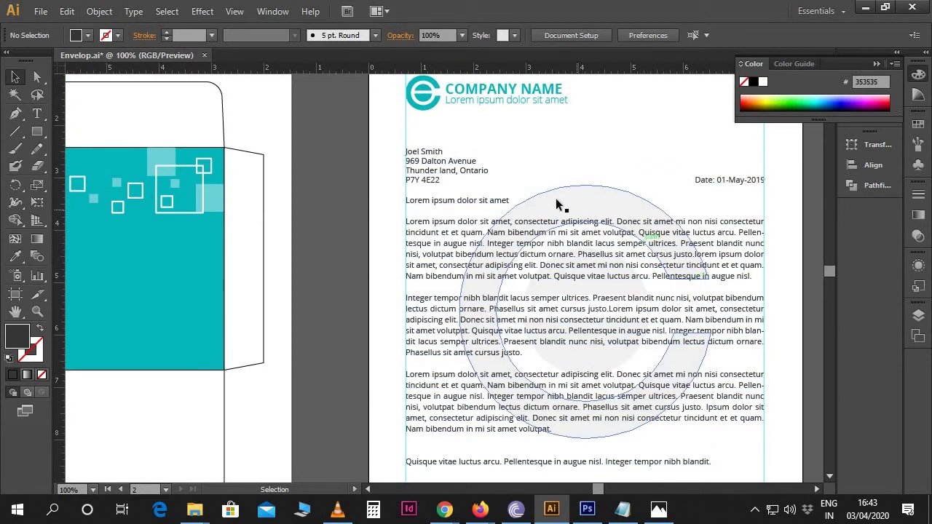
# - Set the whole letter text to Light weight and the recipient's name line to Semibold
pyautogui.doubleClick(476, 173)
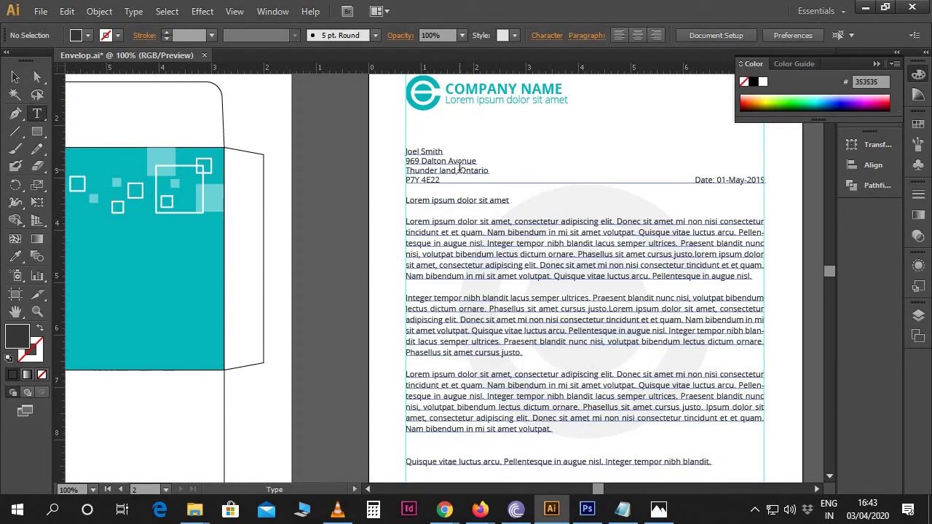
pyautogui.hotkey('ctrl', 'a')
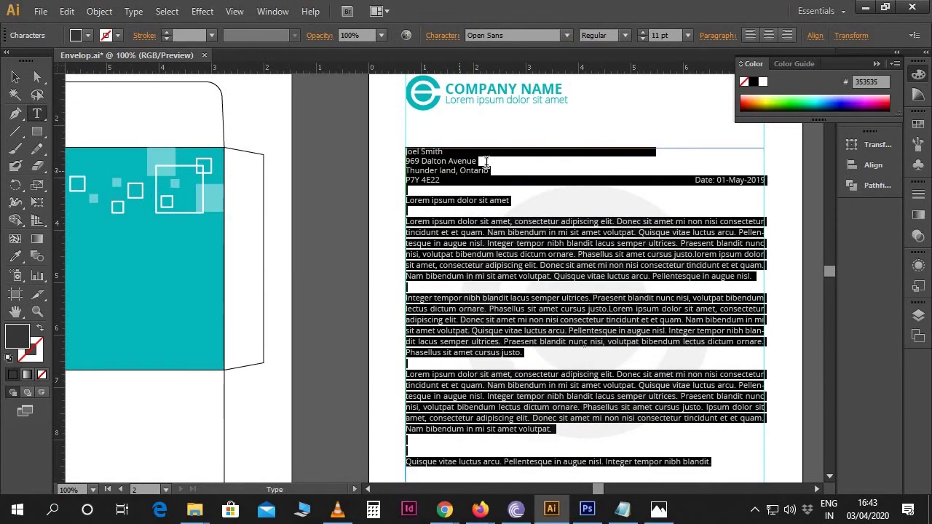
pyautogui.click(624, 35)
pyautogui.click(612, 54)
pyautogui.click(503, 171)
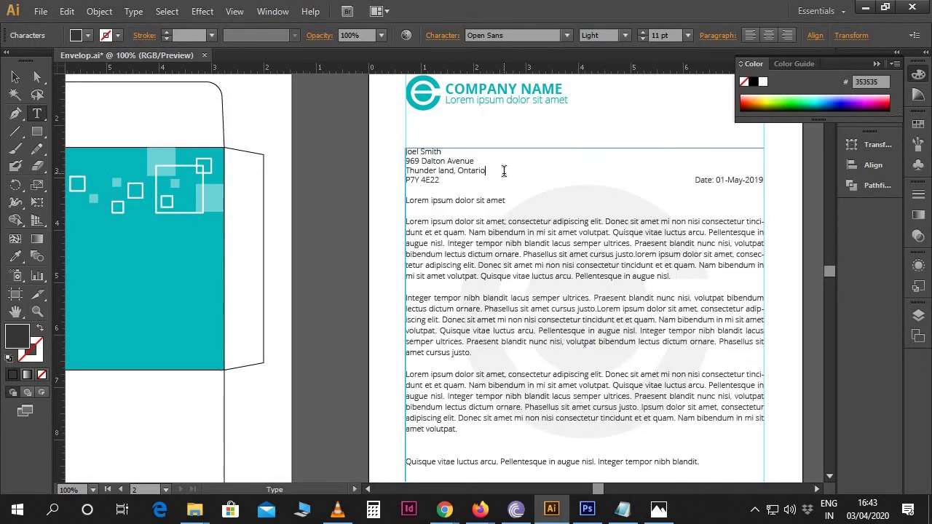
pyautogui.tripleClick(431, 152)
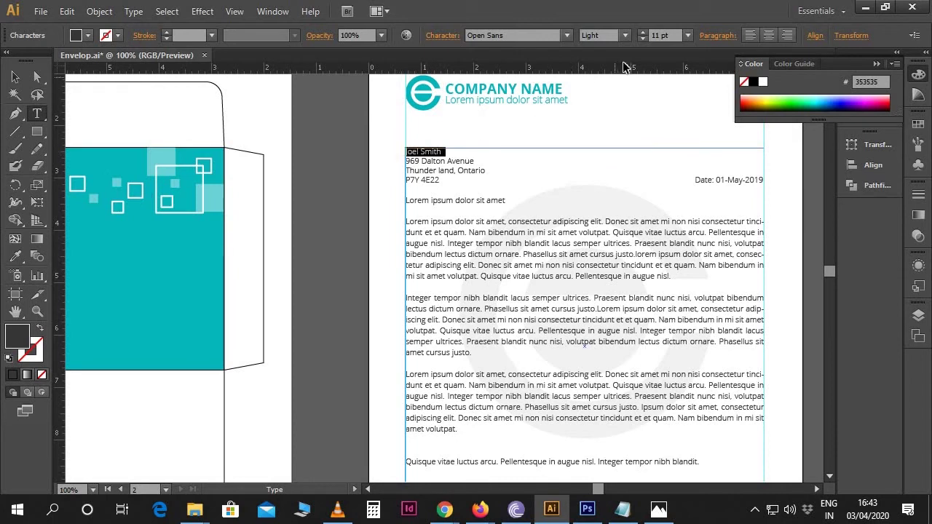
pyautogui.click(625, 36)
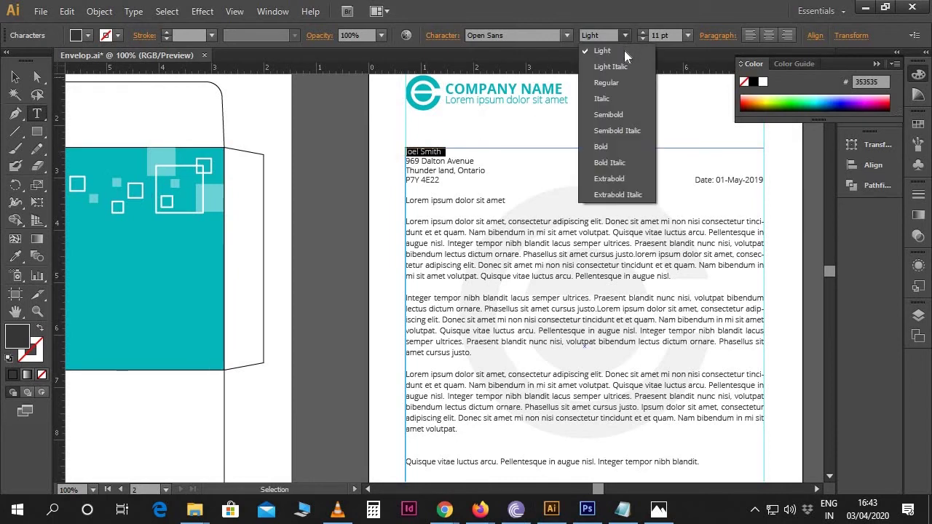
pyautogui.click(617, 115)
# - Make the 'Lorem ipsum dolor sit amet' heading Semibold at 13 pt
pyautogui.click(508, 200)
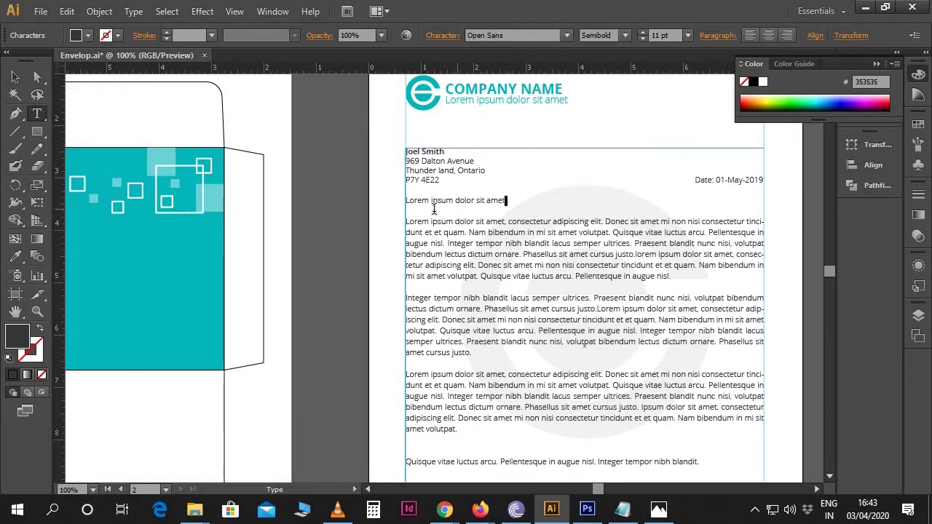
pyautogui.tripleClick(402, 204)
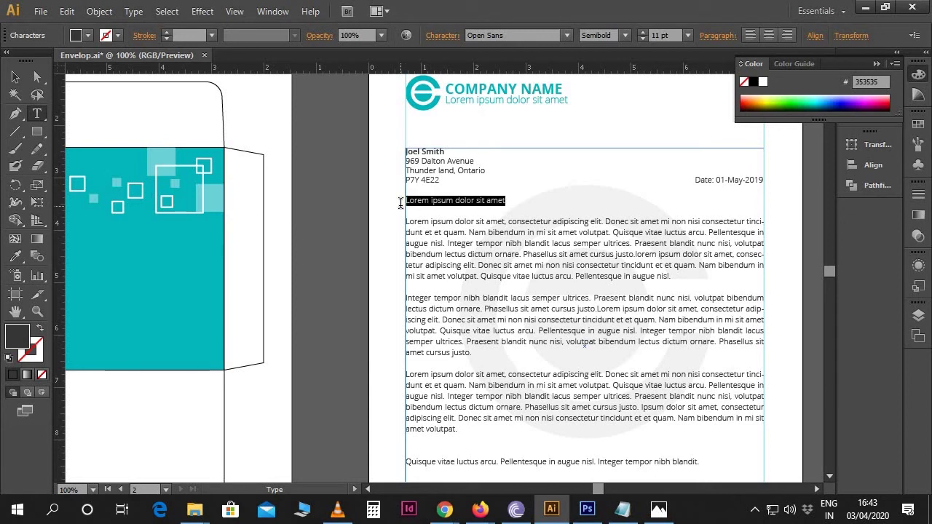
pyautogui.click(624, 38)
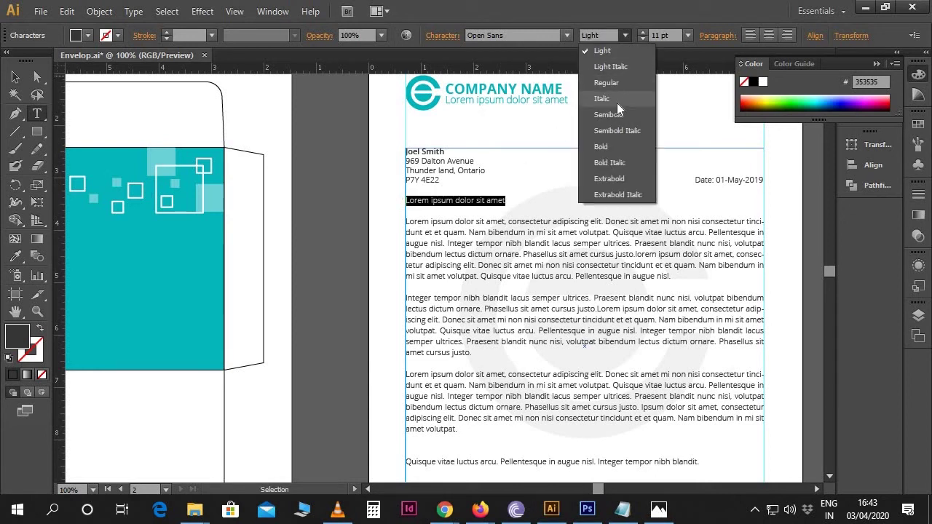
pyautogui.click(617, 113)
pyautogui.click(663, 35)
pyautogui.write('13')
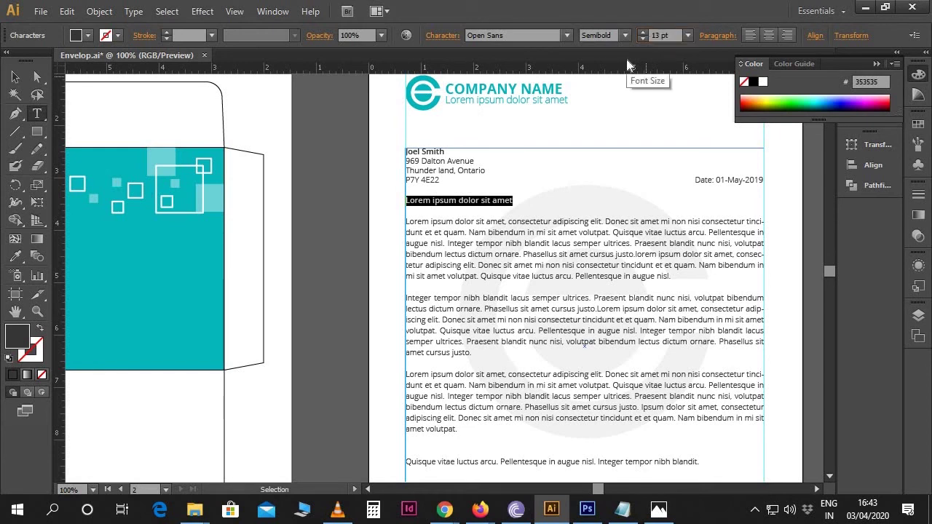
pyautogui.press('Return')
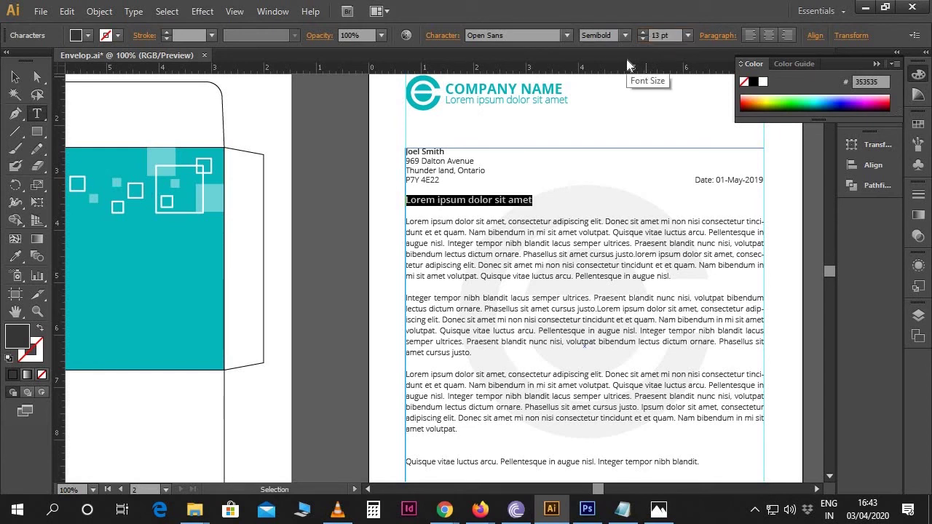
pyautogui.click(16, 77)
pyautogui.click(354, 154)
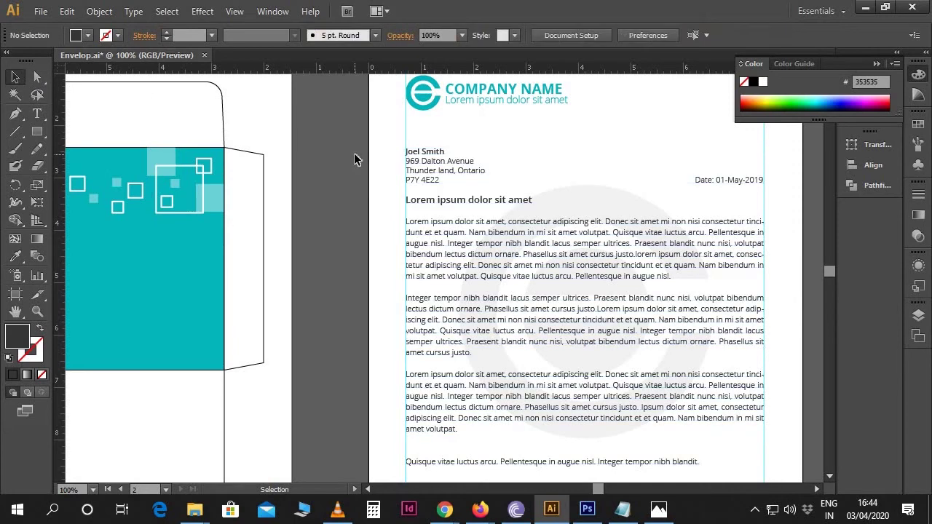
# - Move the phone, e-mail and website icon row to the letterhead bottom, just above the teal strip
pyautogui.hotkey('ctrl', '-')
pyautogui.moveTo(490, 257); pyautogui.dragTo(474, 200)
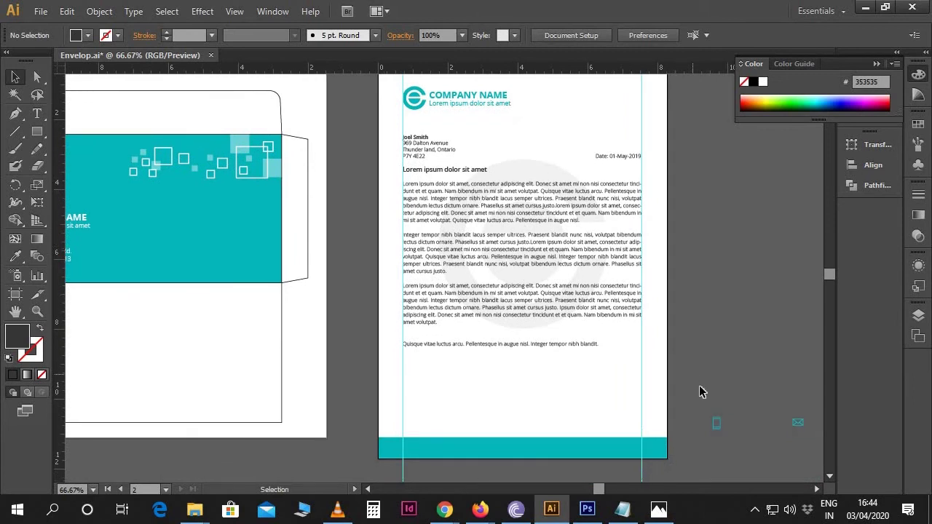
pyautogui.moveTo(716, 437); pyautogui.dragTo(412, 426)
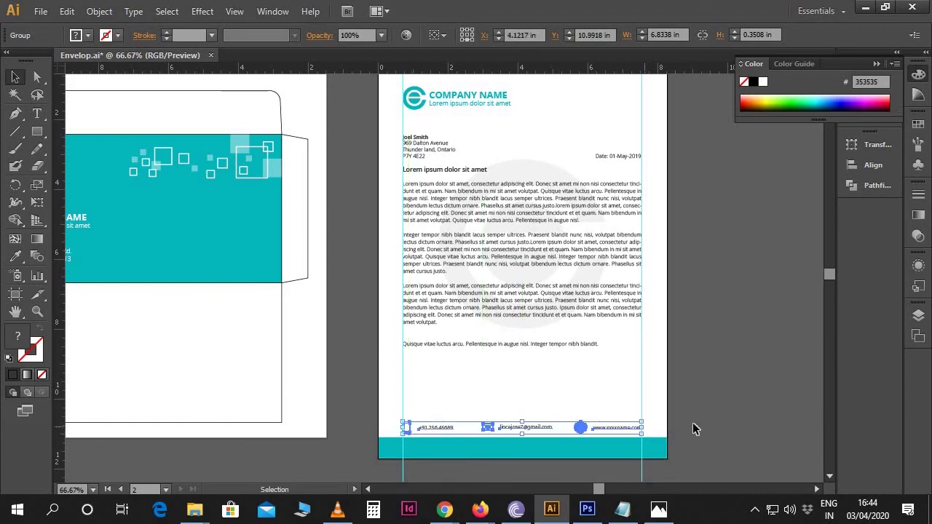
pyautogui.scroll(-1, 692, 428)
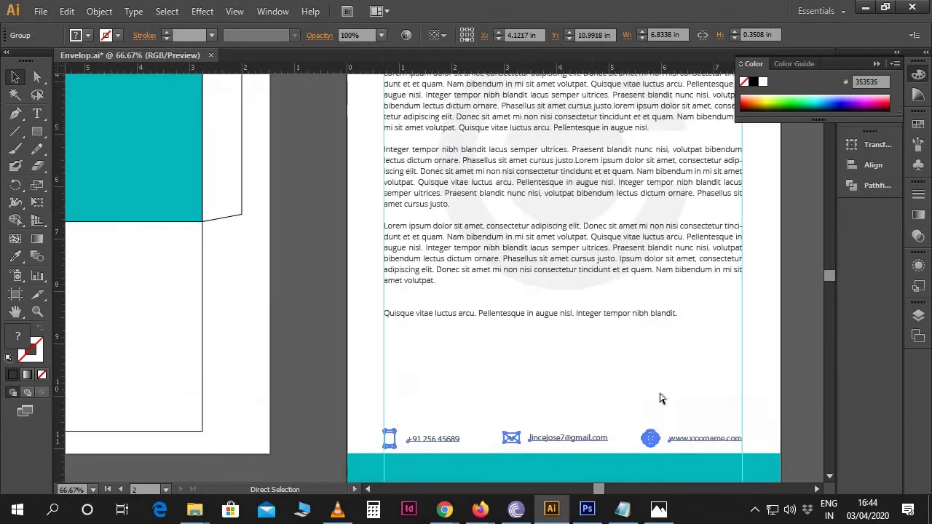
pyautogui.hotkey('ctrl', '1')
pyautogui.press('Up')
pyautogui.press('Up')
pyautogui.press('Up')
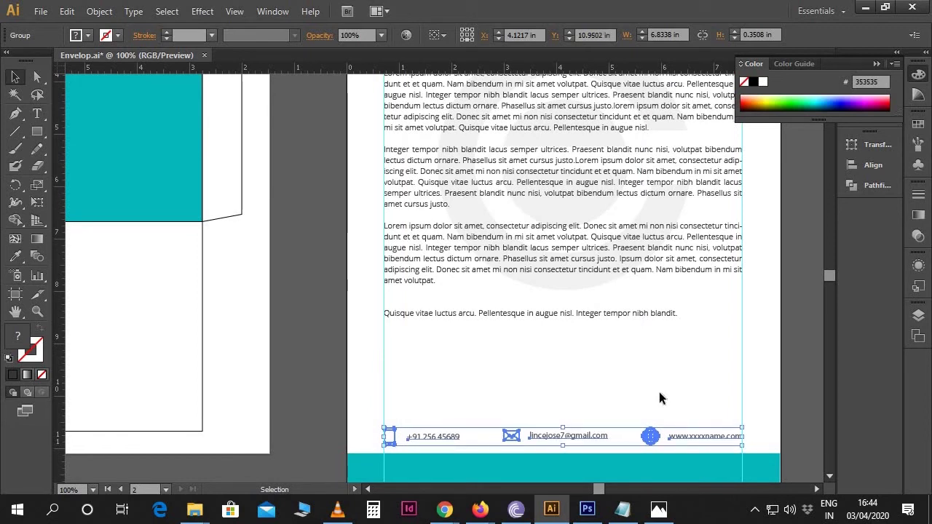
pyautogui.click(760, 417)
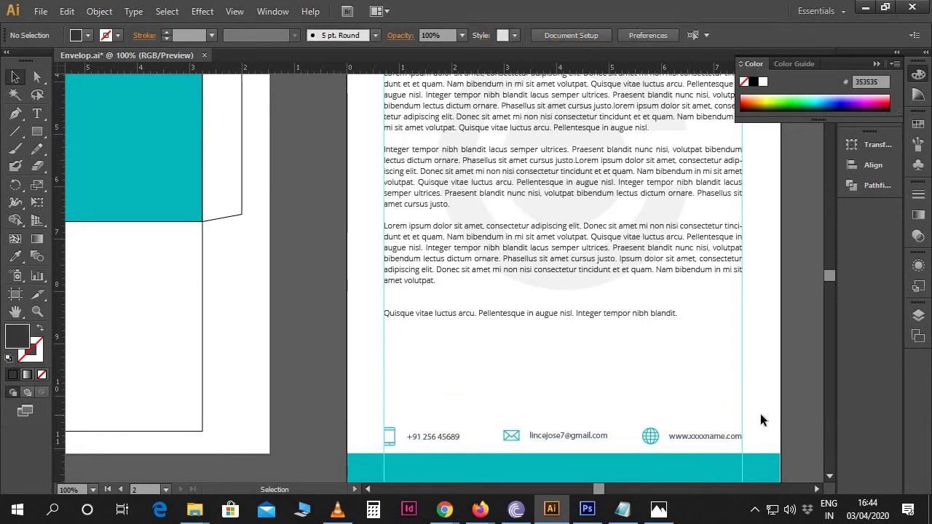
pyautogui.scroll(-1, 761, 416)
# - Widen the teal footer bar to 8.27 in
pyautogui.moveTo(791, 452); pyautogui.dragTo(517, 295)
pyautogui.hotkey('ctrl', '=')
pyautogui.hotkey('ctrl', '=')
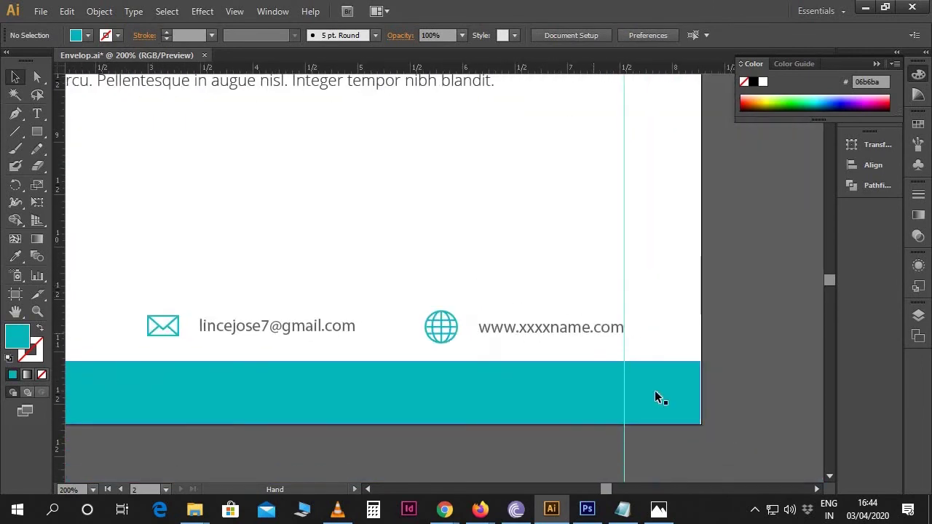
pyautogui.click(689, 412)
pyautogui.moveTo(701, 394); pyautogui.dragTo(703, 396)
pyautogui.click(726, 402)
# - Zoom out to show the envelope and letterhead artboards side by side
pyautogui.hotkey('ctrl', '-')
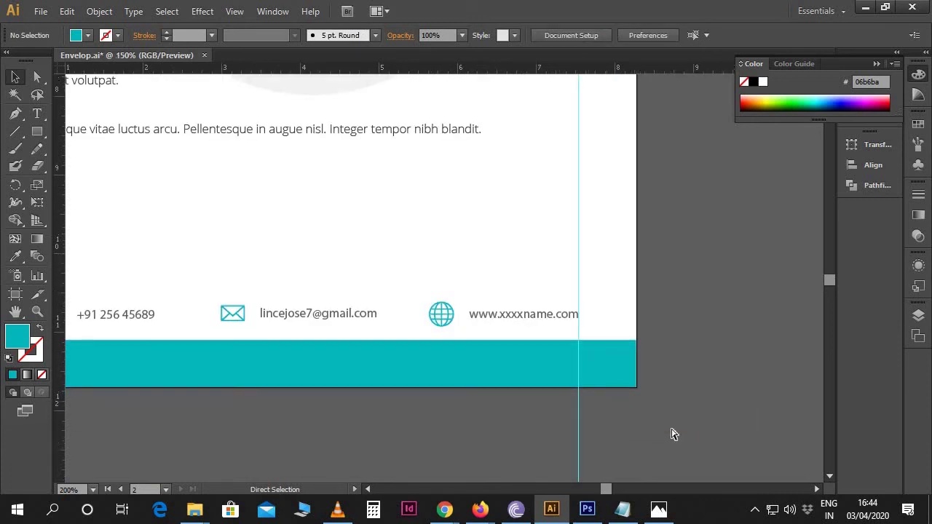
pyautogui.hotkey('ctrl', '-')
pyautogui.hotkey('ctrl', '-')
pyautogui.hotkey('ctrl', '-')
pyautogui.moveTo(426, 248); pyautogui.dragTo(617, 330)
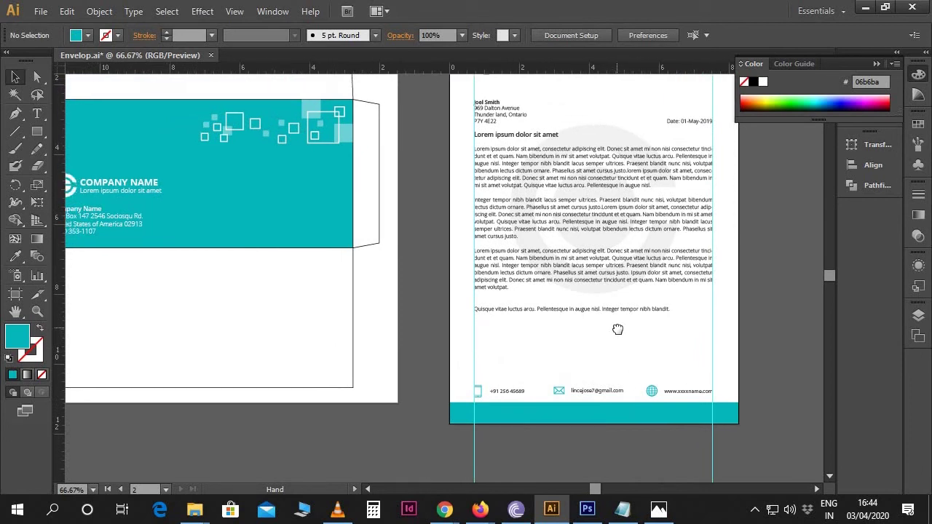
pyautogui.hotkey('ctrl', '-')
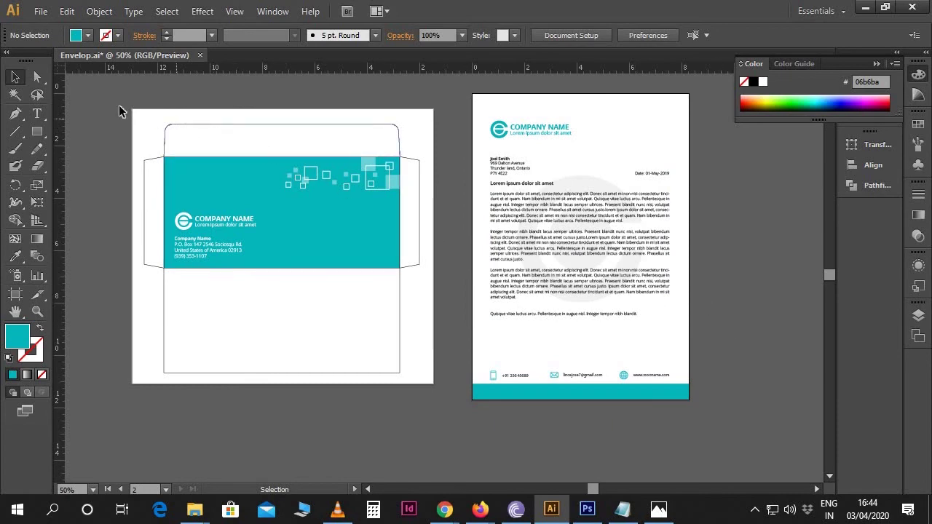
pyautogui.click(39, 11)
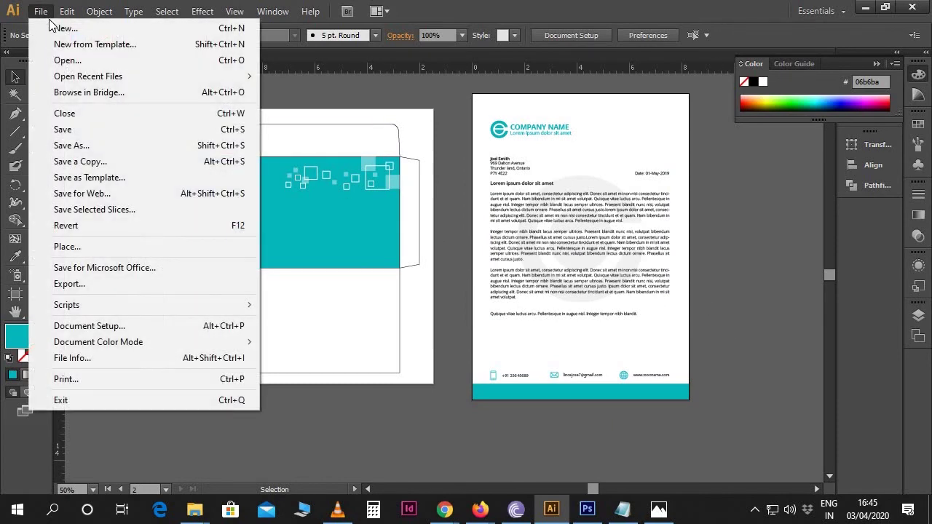
# - Save the document as Envelop in Adobe PDF (*.PDF) format
pyautogui.click(92, 146)
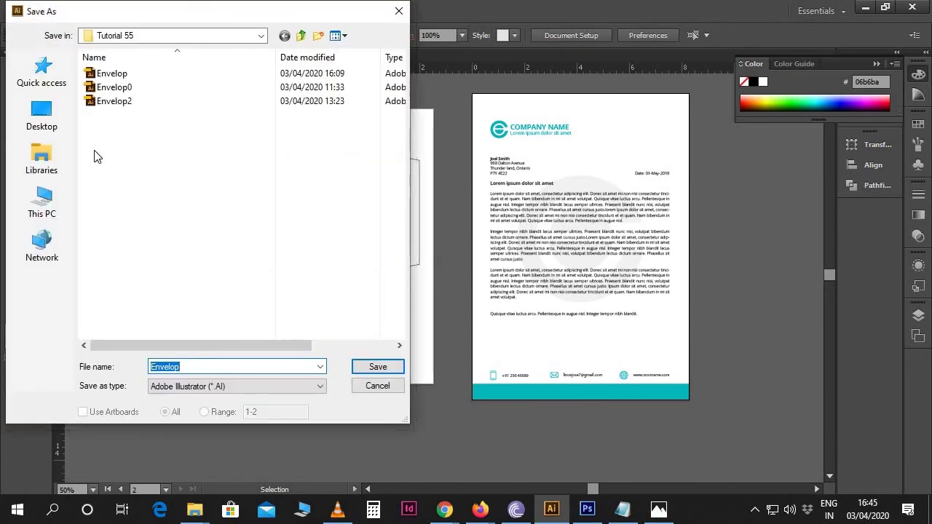
pyautogui.click(228, 389)
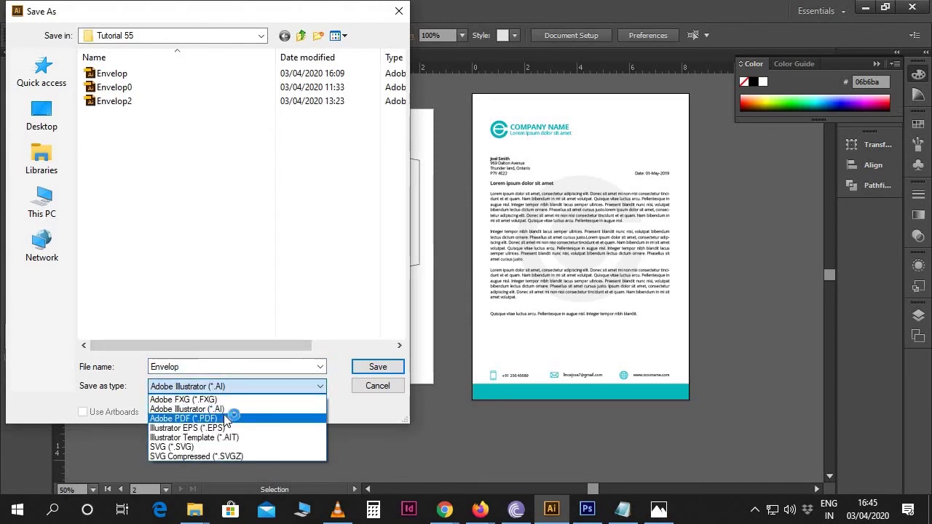
pyautogui.click(228, 419)
pyautogui.click(359, 371)
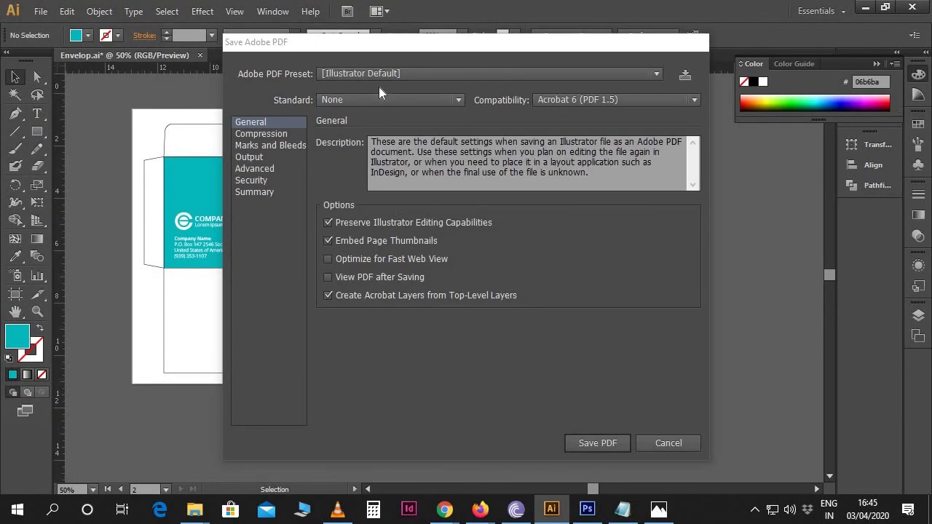
# - Save the PDF with the [Press Quality] preset and Maximum image quality compression
pyautogui.click(366, 74)
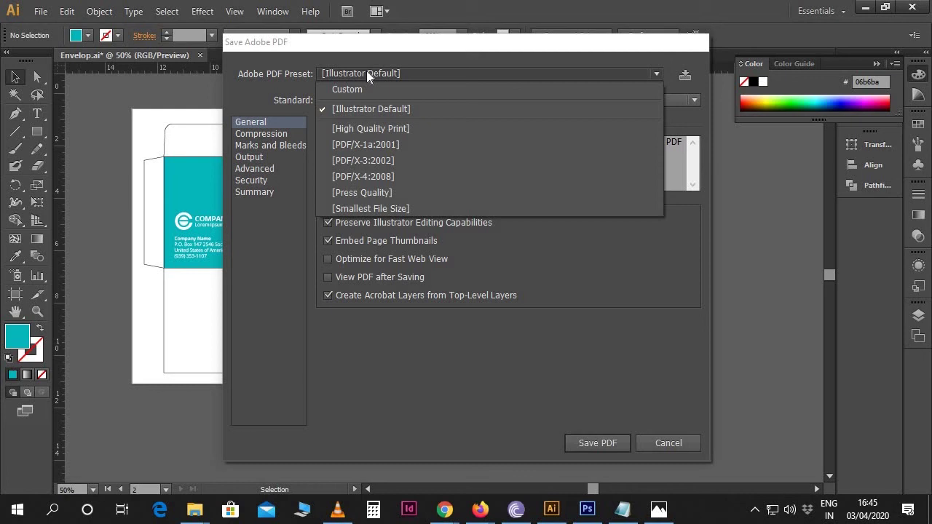
pyautogui.click(372, 193)
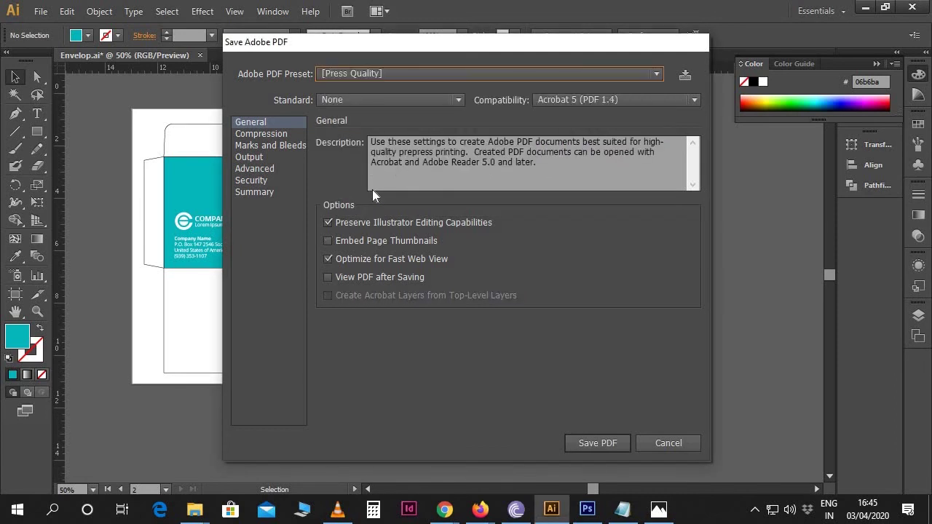
pyautogui.click(285, 134)
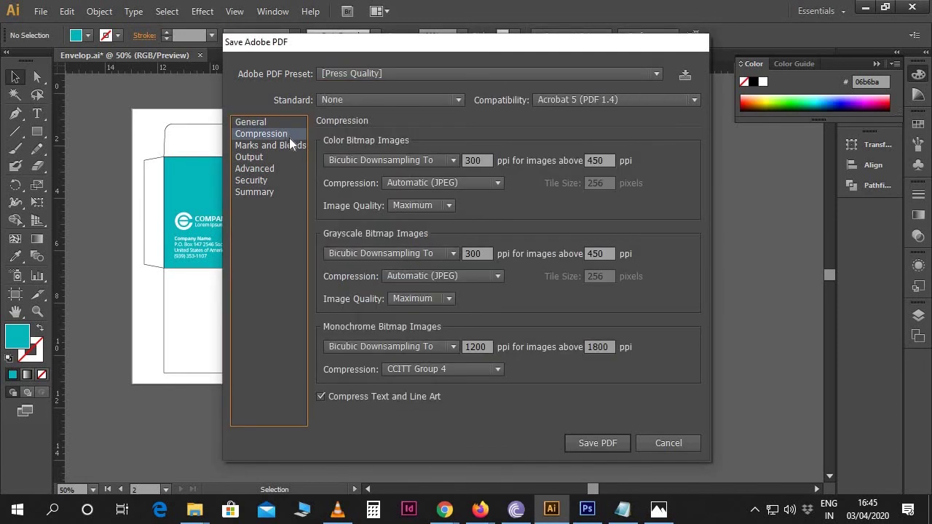
pyautogui.click(401, 205)
pyautogui.click(401, 205)
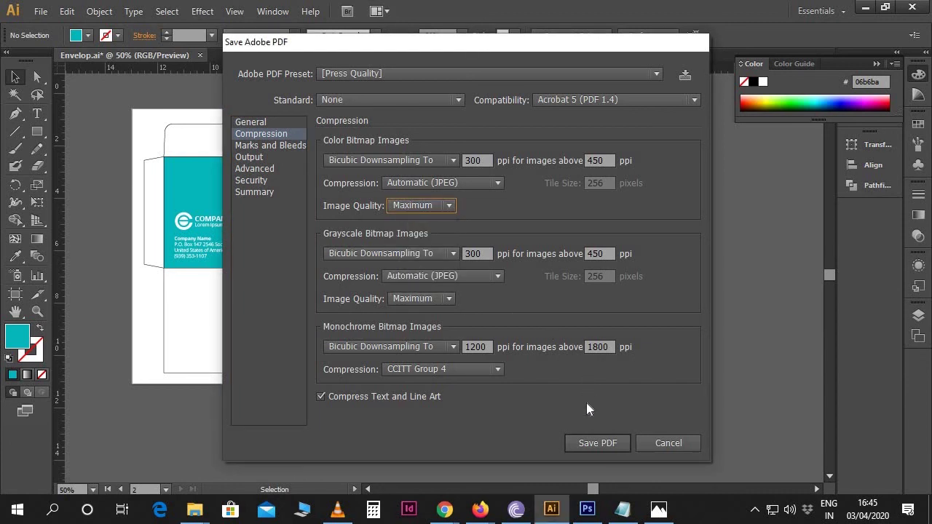
pyautogui.click(592, 446)
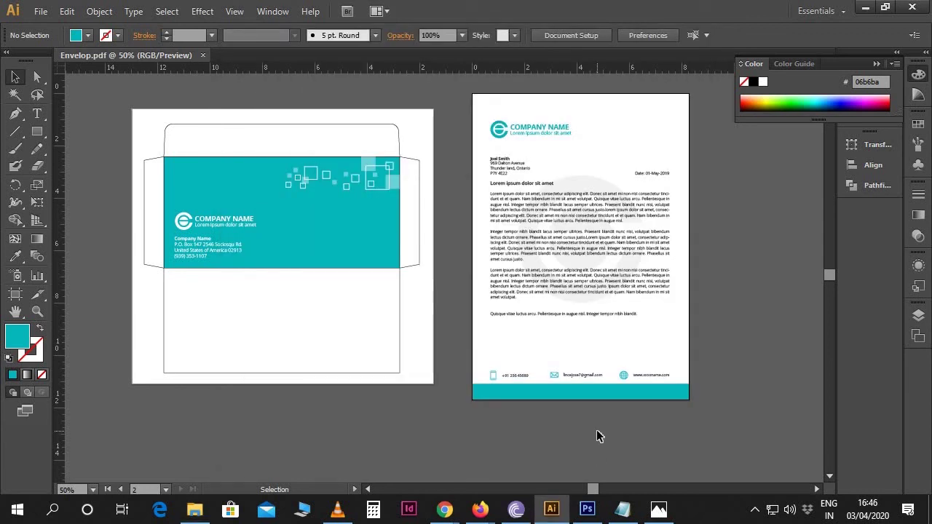
# - Locate Envelop.pdf in the Tutorial 55 folder and open it
pyautogui.click(203, 504)
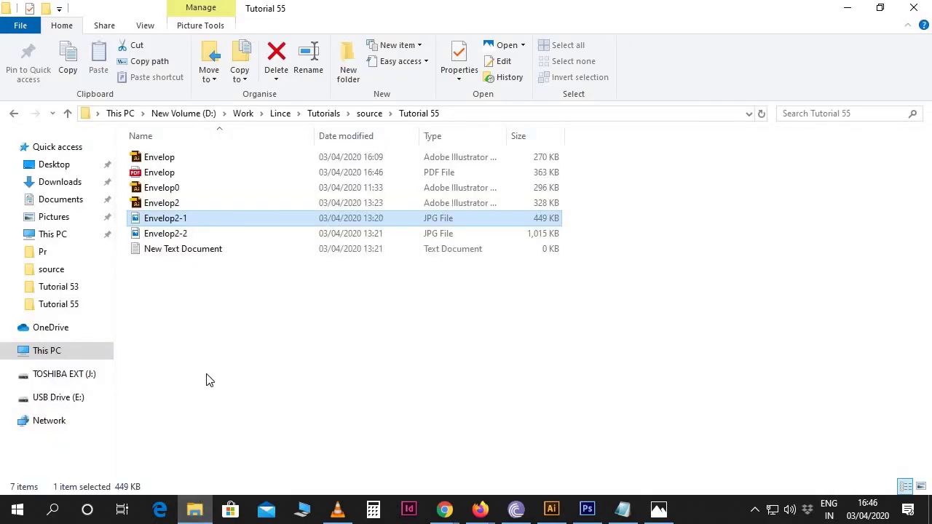
pyautogui.click(159, 176)
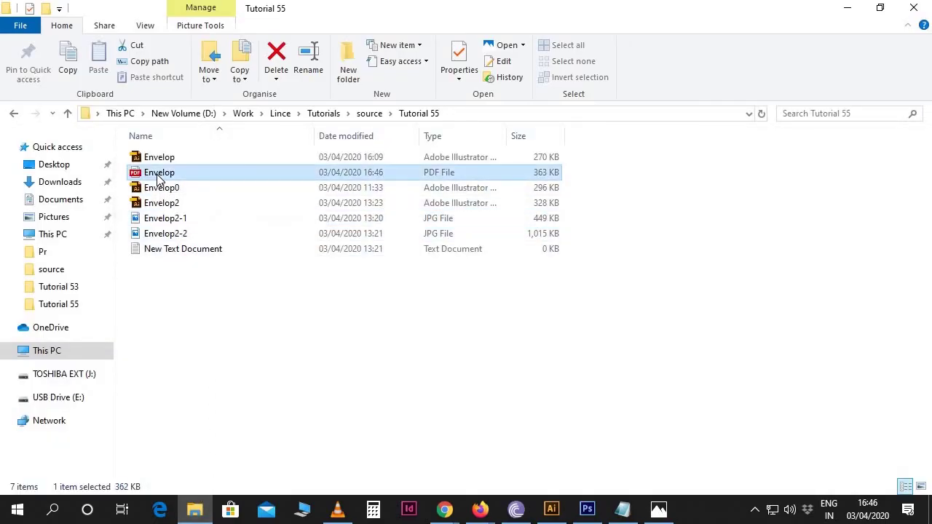
pyautogui.click(151, 173)
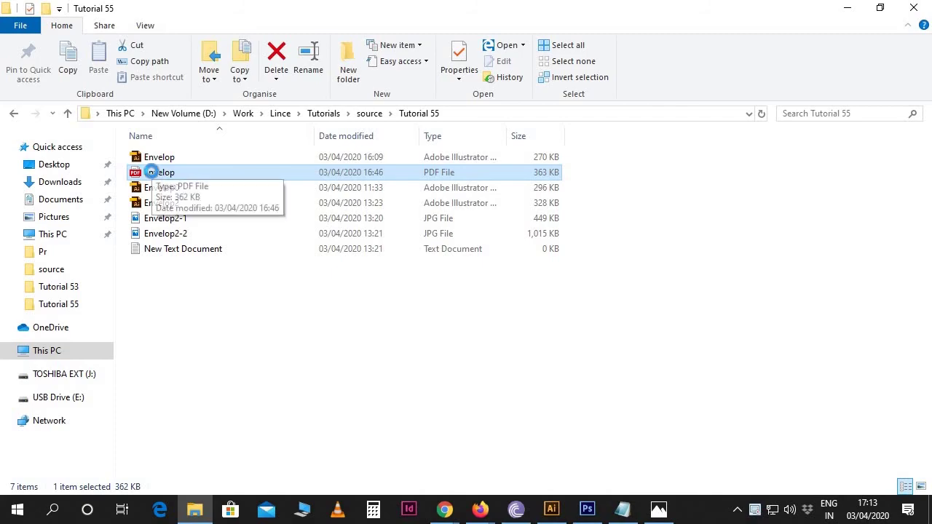
pyautogui.doubleClick(151, 172)
# - Scroll through Envelop.pdf in Edge from the teal envelope on page 1 to the letterhead on page 2
pyautogui.scroll(-3, 161, 158)
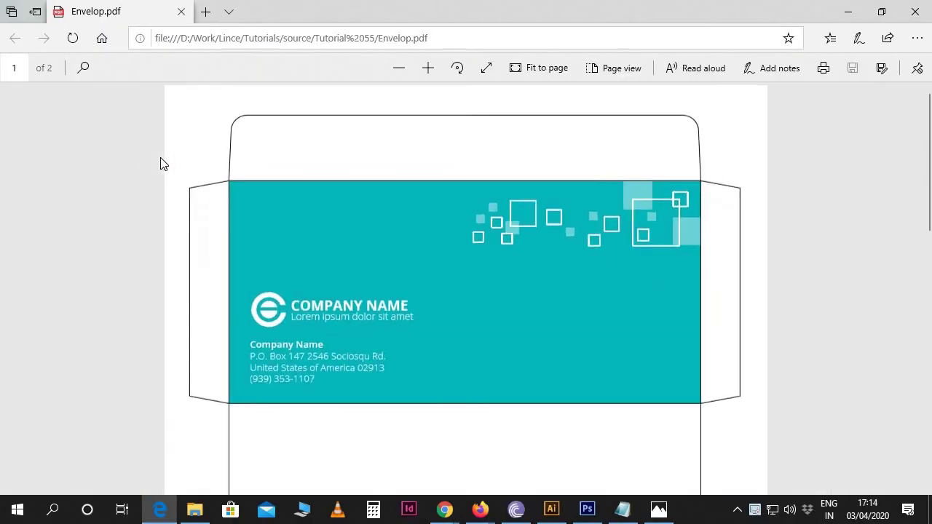
pyautogui.scroll(-5, 253, 197)
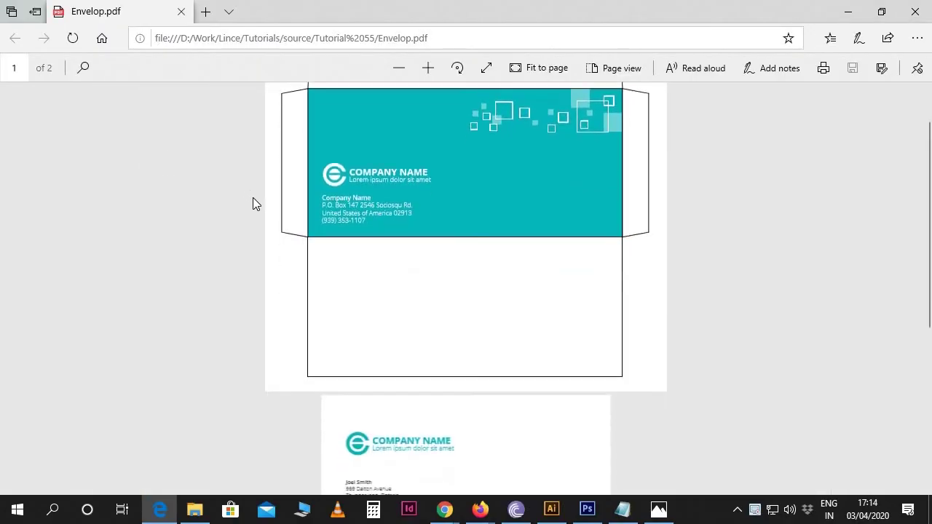